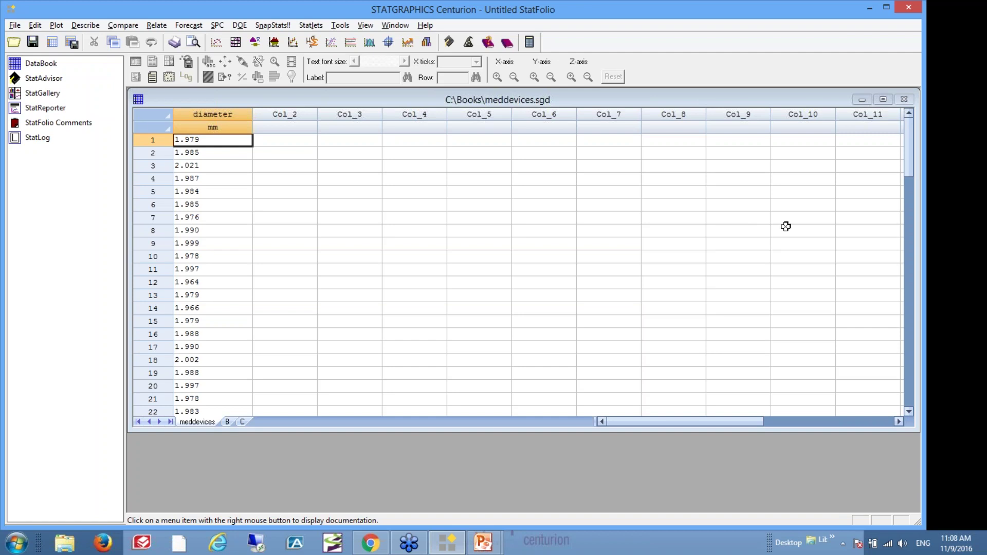
- Fit a normal distribution to the uncensored diameter data, outputting Analysis Summary, Tests for Normality, Frequency Histogram and Quantile-Quantile Plot
{"action": "left_click", "coordinate": [85, 25]}
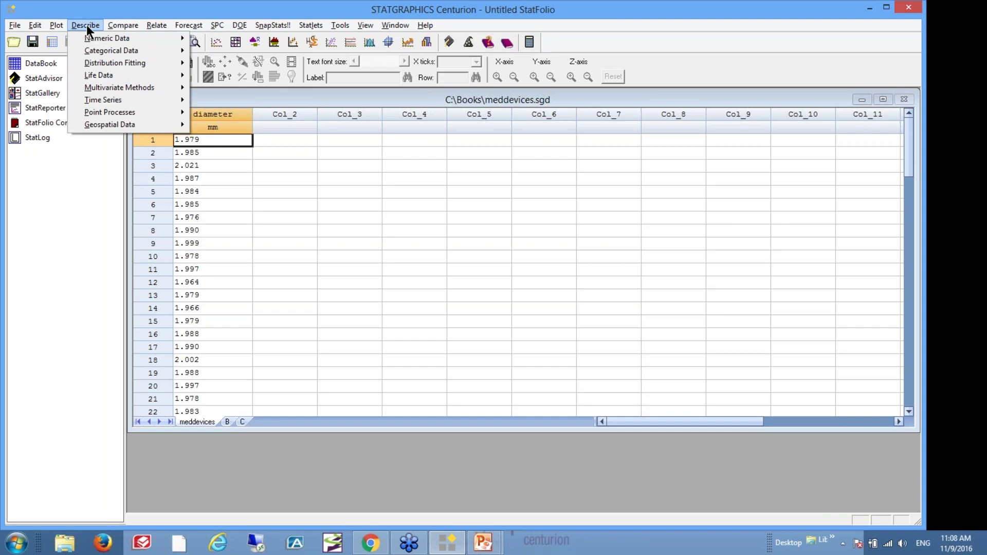
{"action": "mouse_move", "coordinate": [130, 64]}
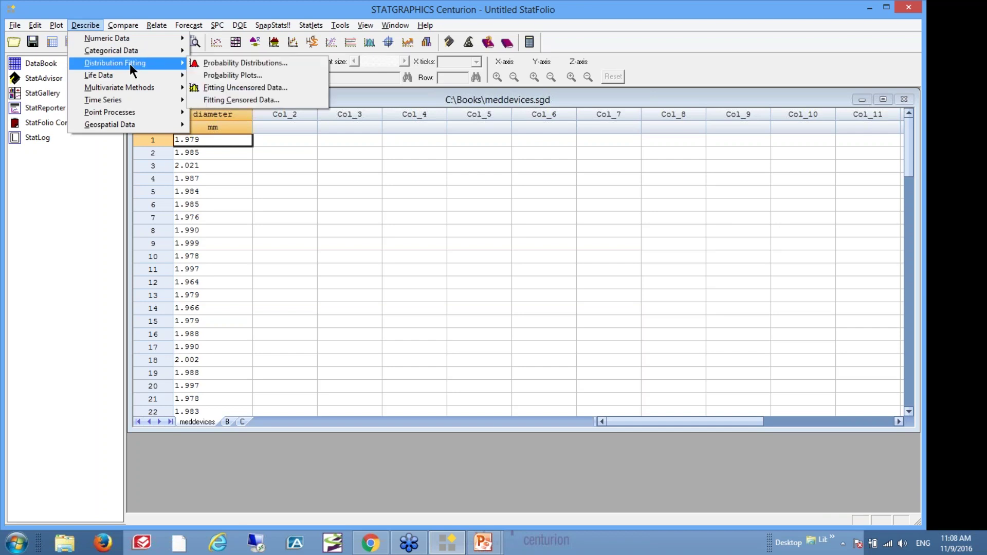
{"action": "left_click", "coordinate": [241, 88]}
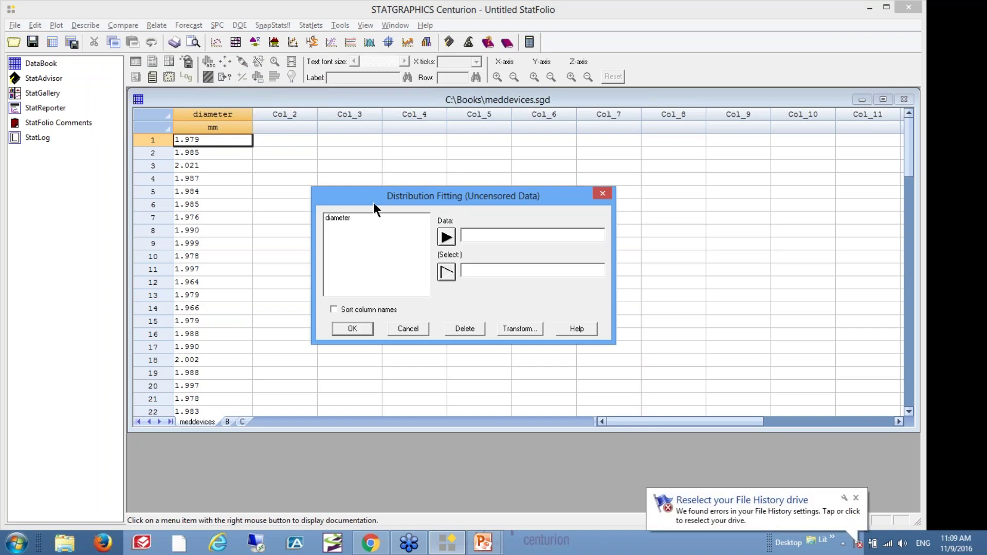
{"action": "left_click", "coordinate": [347, 218]}
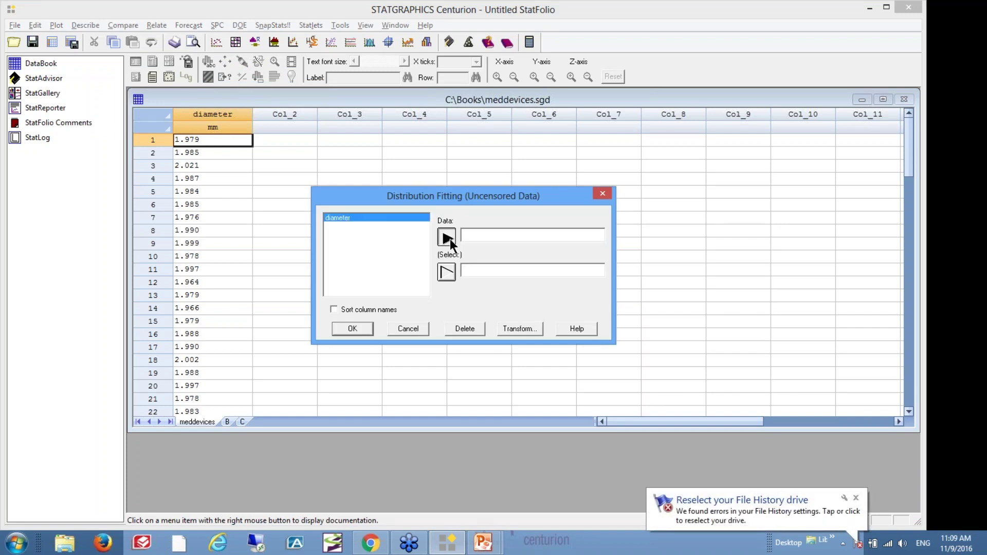
{"action": "left_click", "coordinate": [446, 237]}
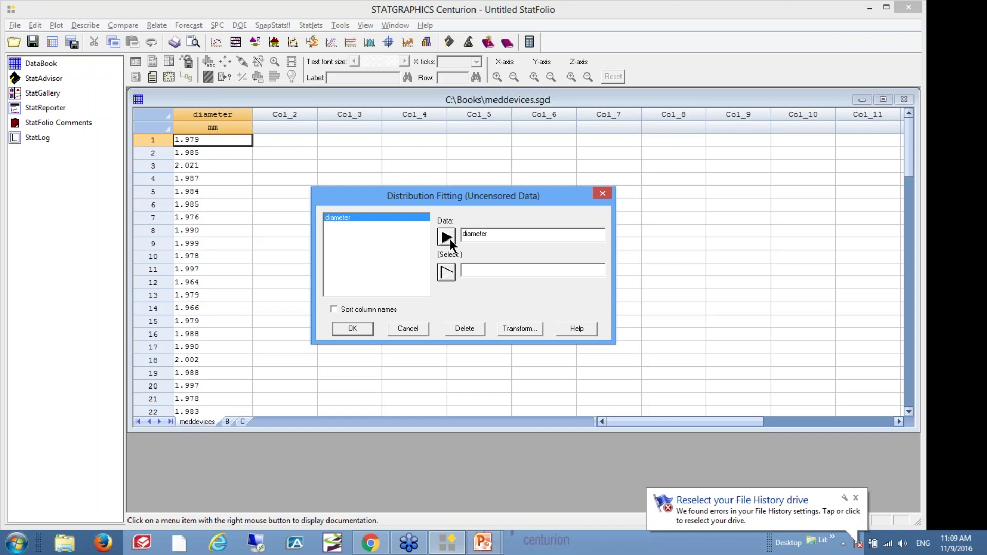
{"action": "left_click", "coordinate": [352, 328]}
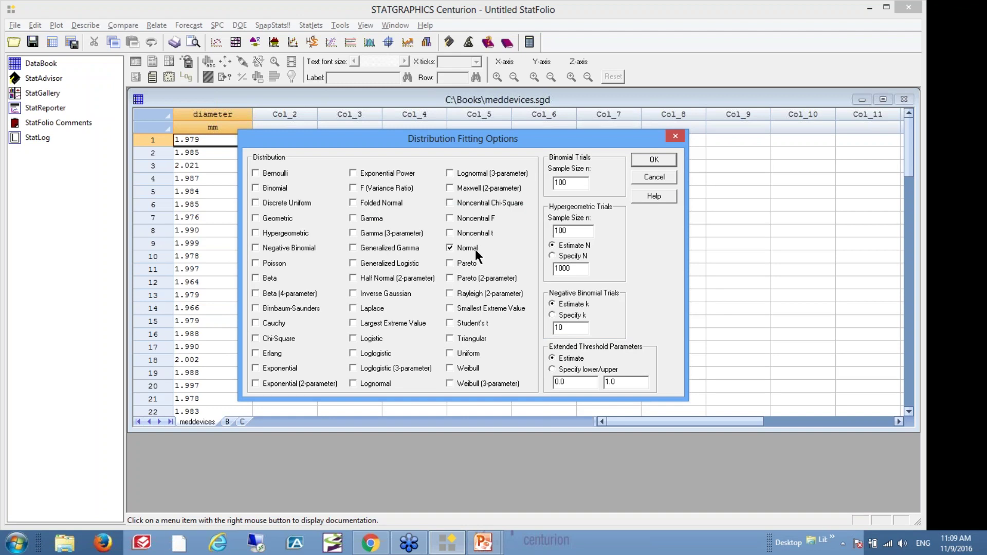
{"action": "left_click", "coordinate": [654, 162]}
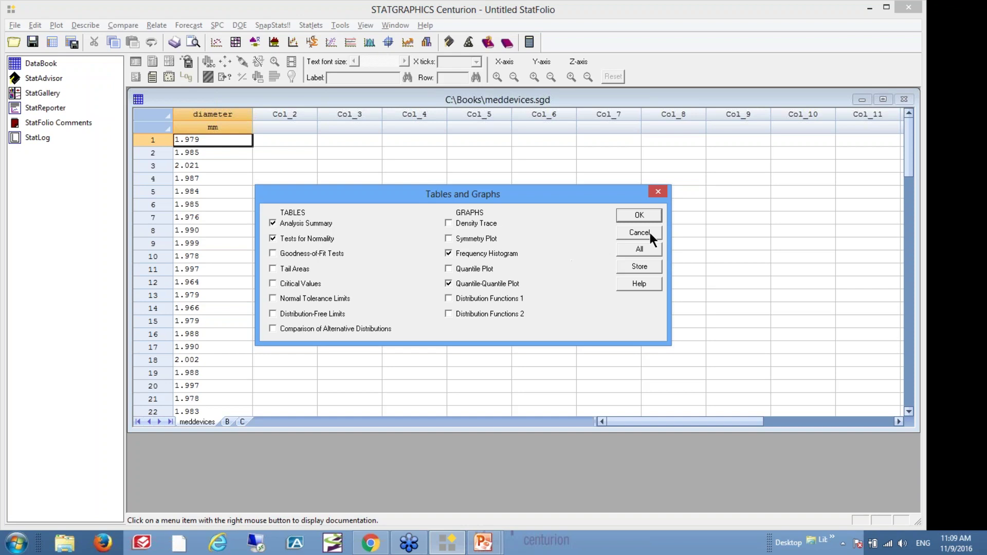
{"action": "left_click", "coordinate": [639, 215]}
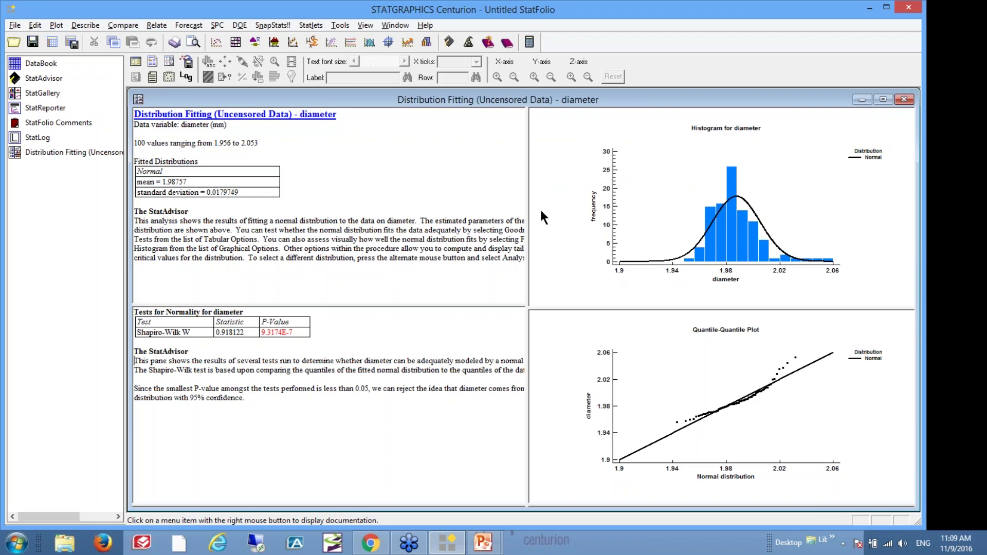
- Examine the diameter histogram, the quantile-quantile plot and the Tests for Normality results one by one at full window size
{"action": "double_click", "coordinate": [640, 191]}
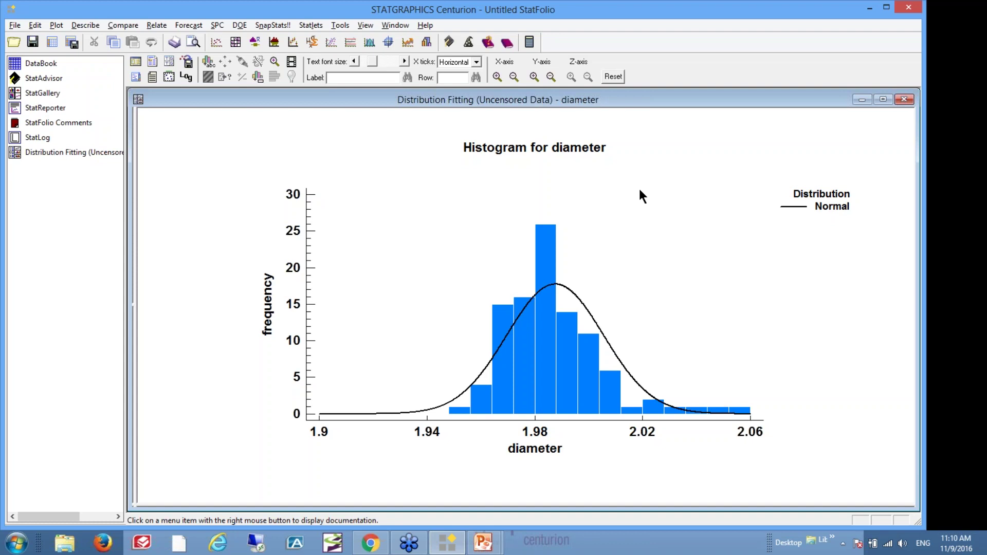
{"action": "double_click", "coordinate": [640, 190]}
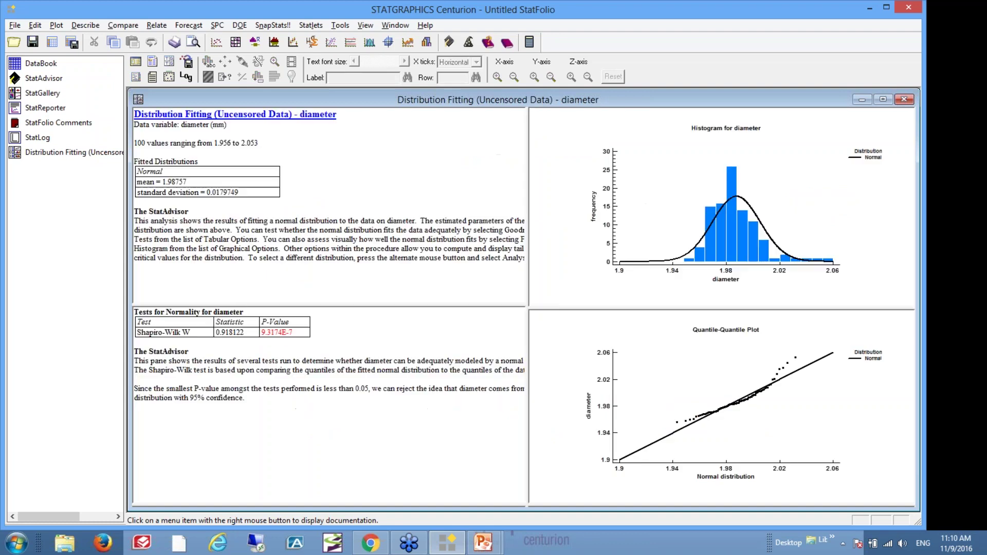
{"action": "double_click", "coordinate": [719, 349]}
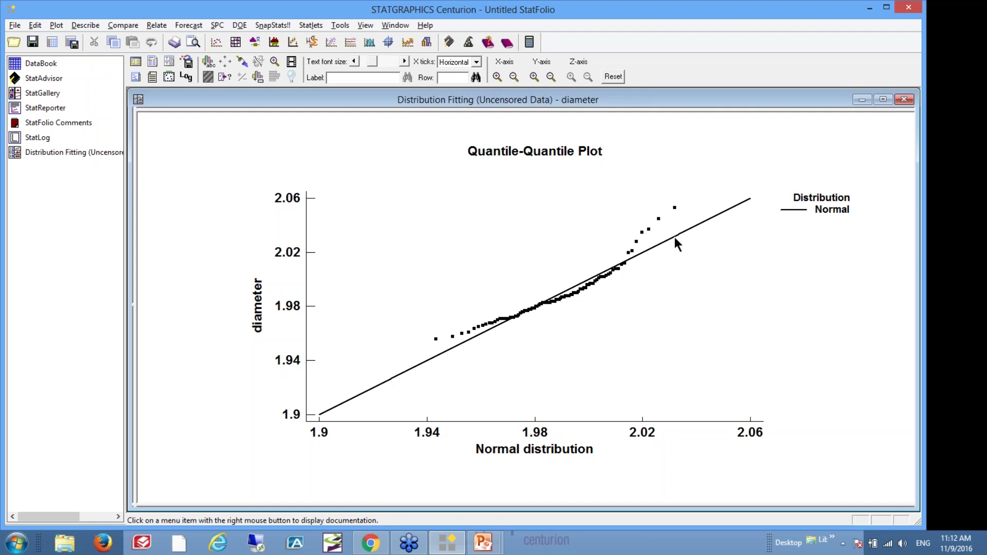
{"action": "double_click", "coordinate": [819, 259]}
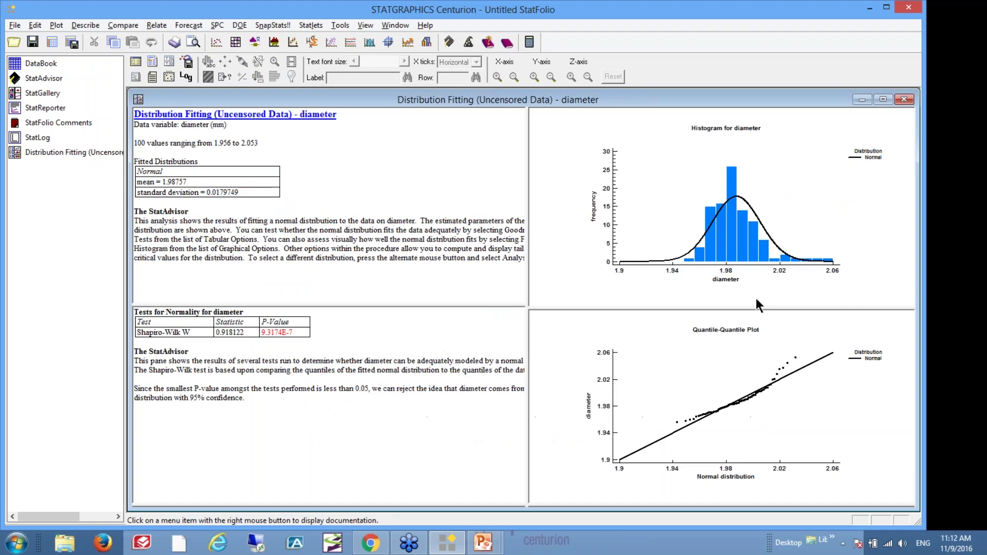
{"action": "double_click", "coordinate": [489, 357]}
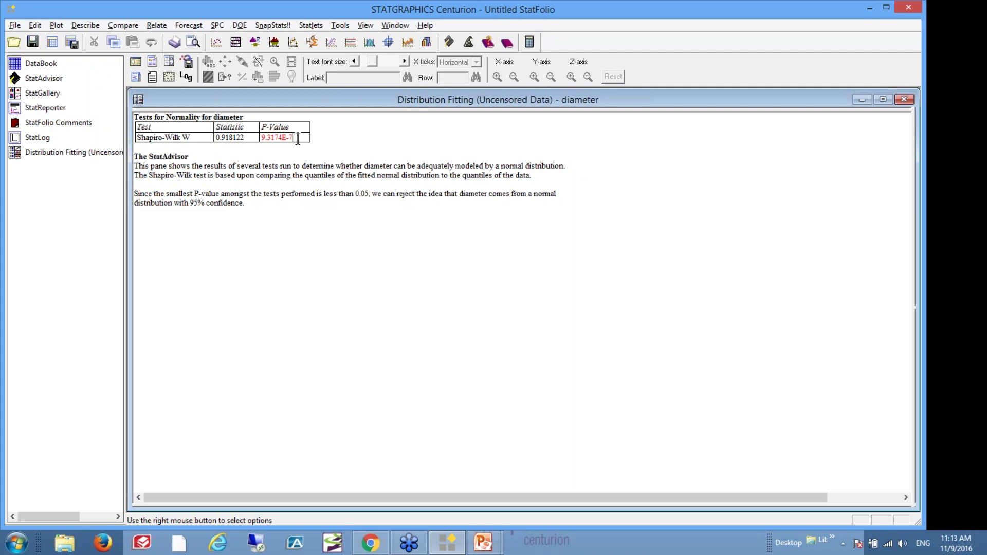
{"action": "key", "text": "alt+Tab"}
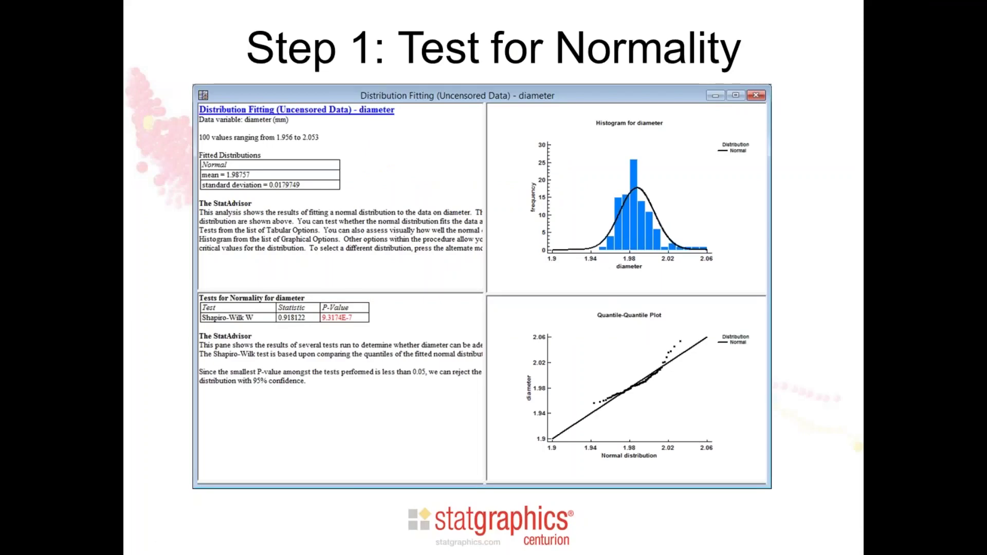
{"action": "left_click", "coordinate": [799, 326]}
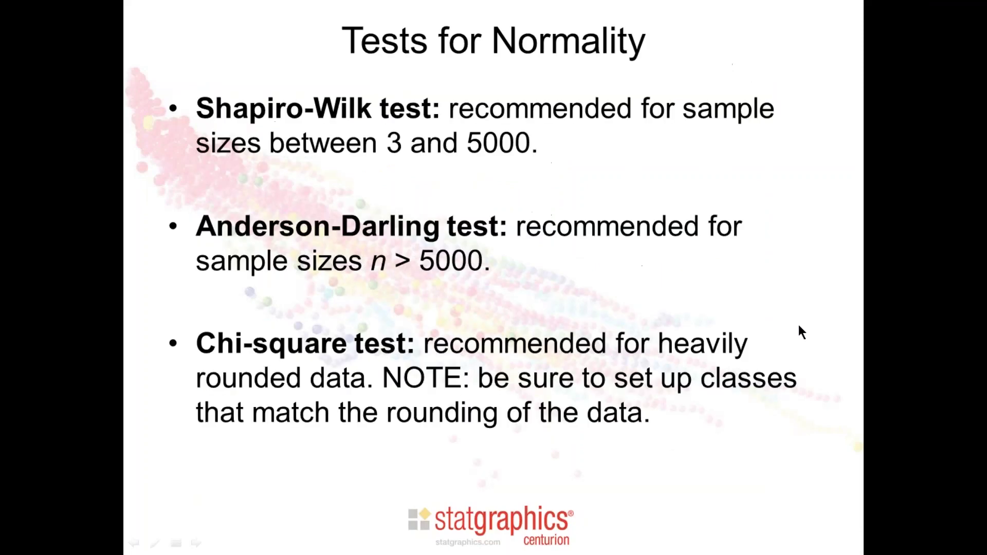
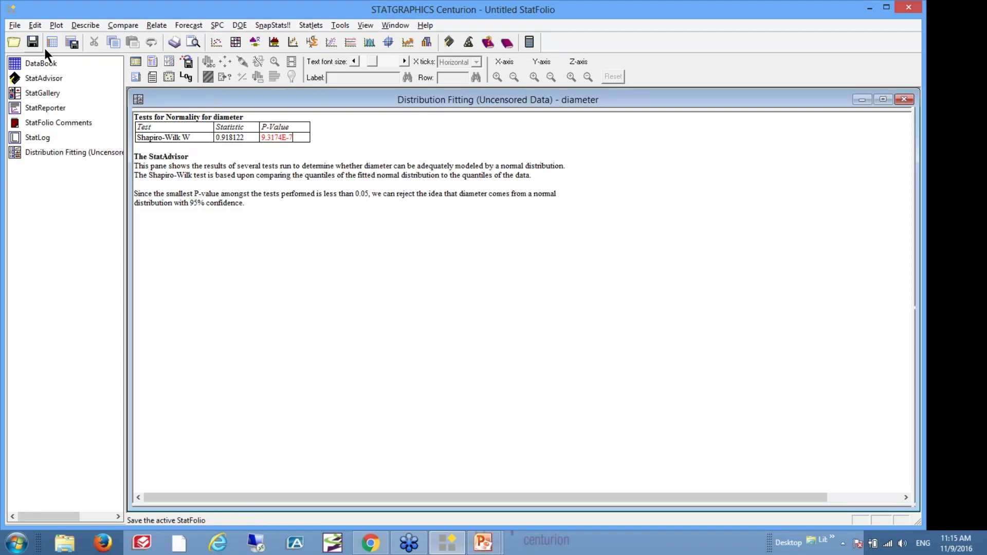
- Return to the meddevices data sheet and start a new StatFolio without saving the current one
{"action": "left_click", "coordinate": [51, 63]}
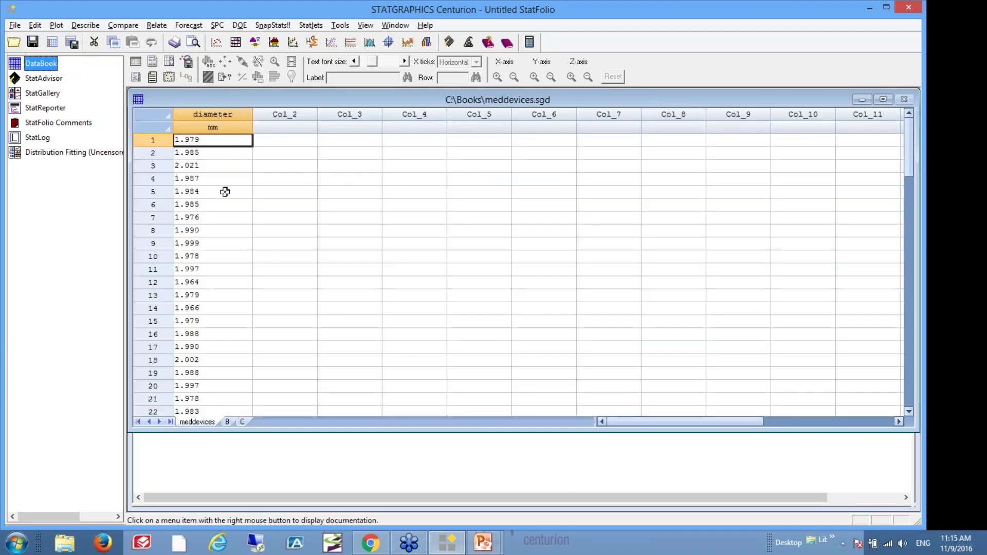
{"action": "left_click", "coordinate": [16, 27]}
{"action": "left_click", "coordinate": [23, 37]}
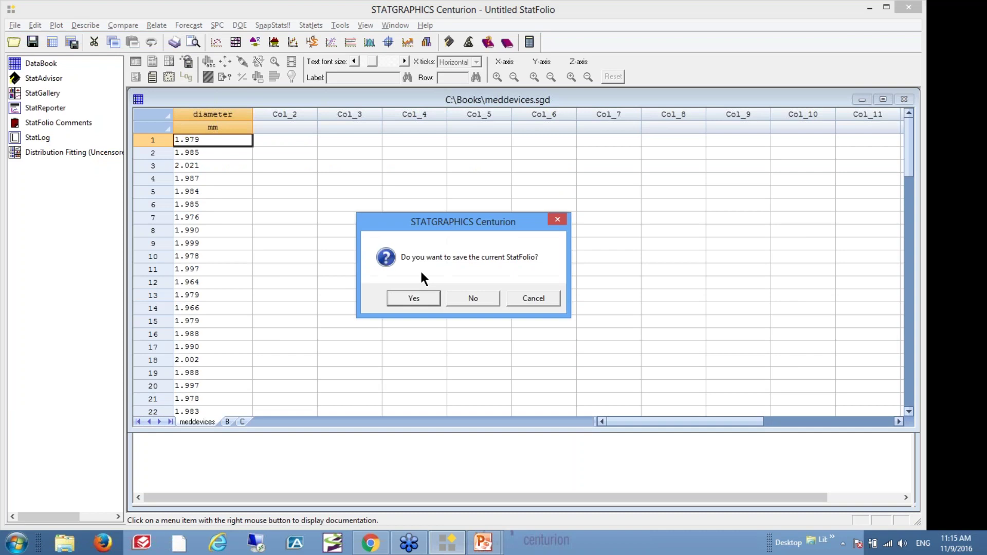
{"action": "left_click", "coordinate": [464, 294]}
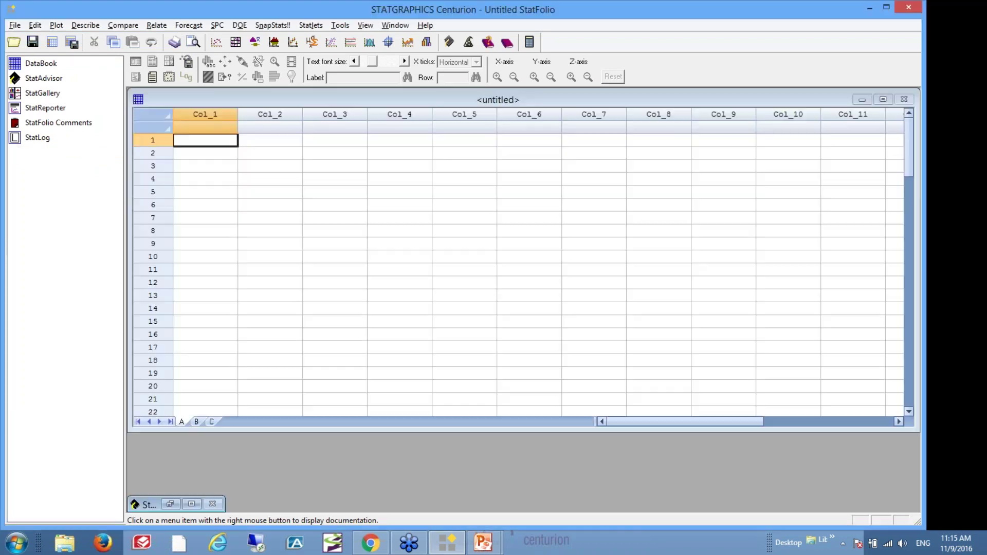
- Open the recent data file C:\Data\webinar\simx and select its X2 column
{"action": "left_click", "coordinate": [15, 26]}
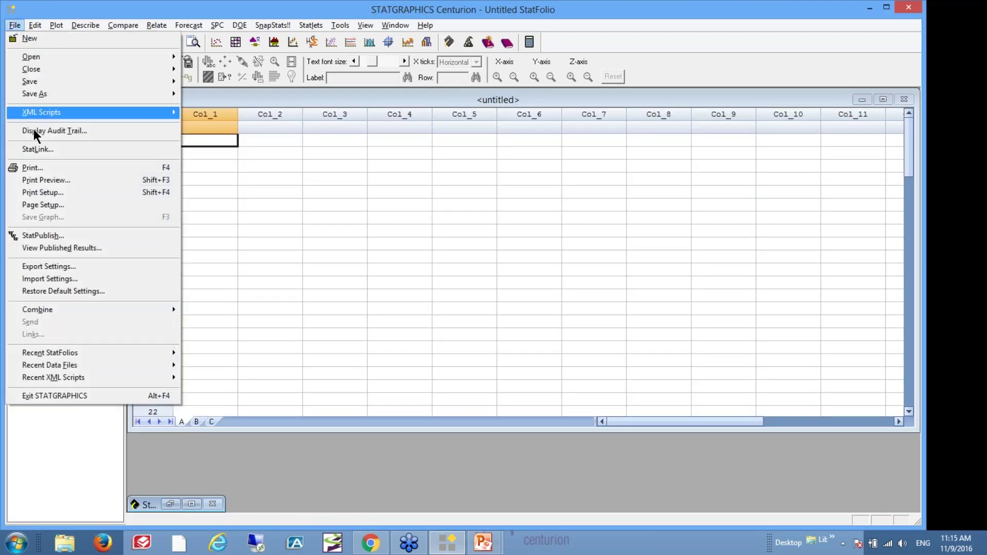
{"action": "mouse_move", "coordinate": [114, 366]}
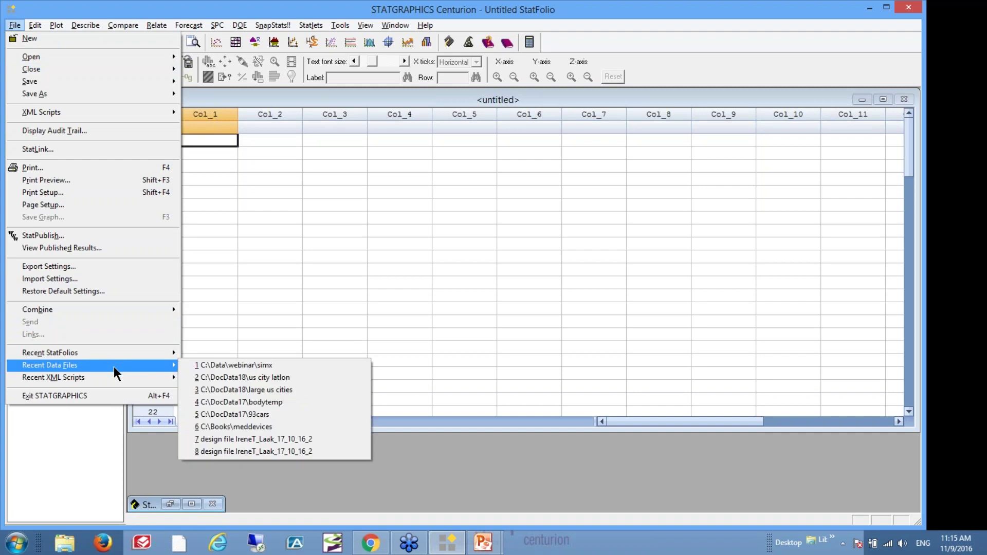
{"action": "left_click", "coordinate": [213, 366]}
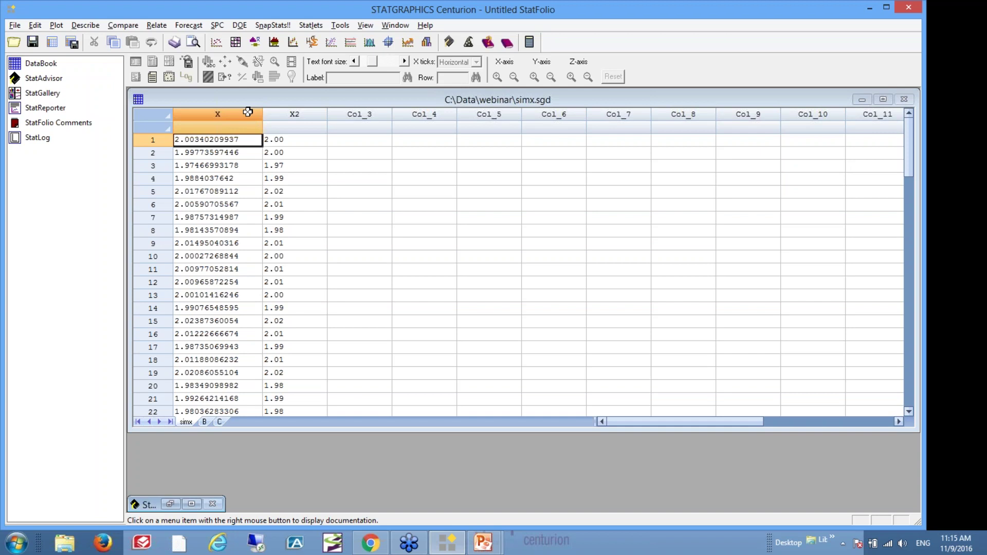
{"action": "left_click", "coordinate": [307, 118]}
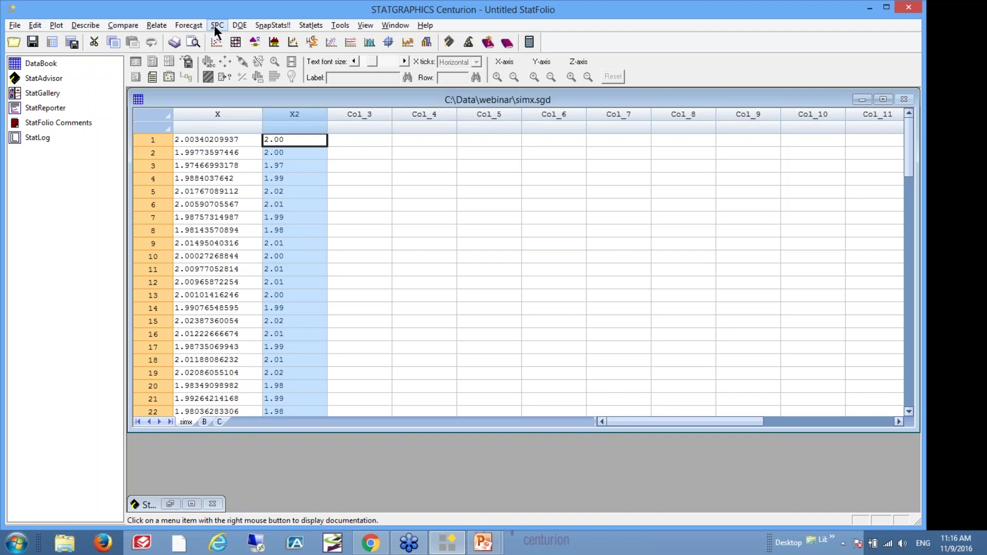
- Fit a normal distribution to the uncensored data in column X, outputting Tests for Normality instead of Goodness-of-Fit Tests
{"action": "left_click", "coordinate": [93, 27]}
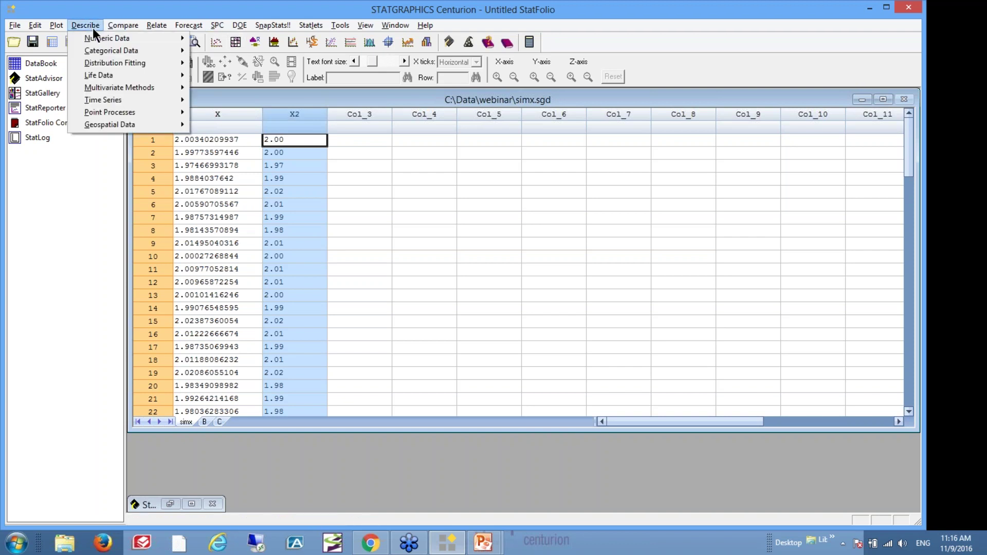
{"action": "mouse_move", "coordinate": [143, 67]}
{"action": "left_click", "coordinate": [244, 87]}
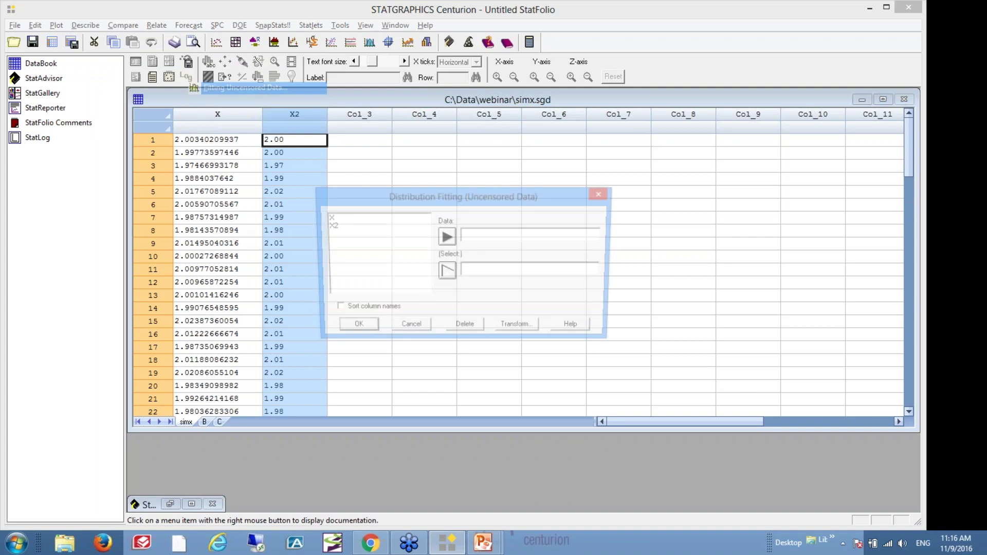
{"action": "left_click", "coordinate": [351, 218]}
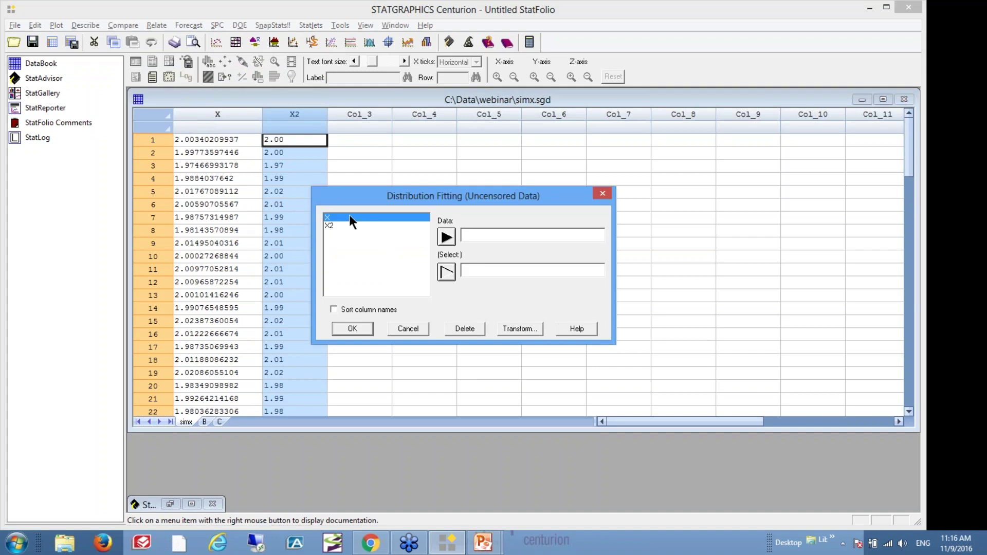
{"action": "left_click", "coordinate": [453, 240]}
{"action": "left_click", "coordinate": [353, 328]}
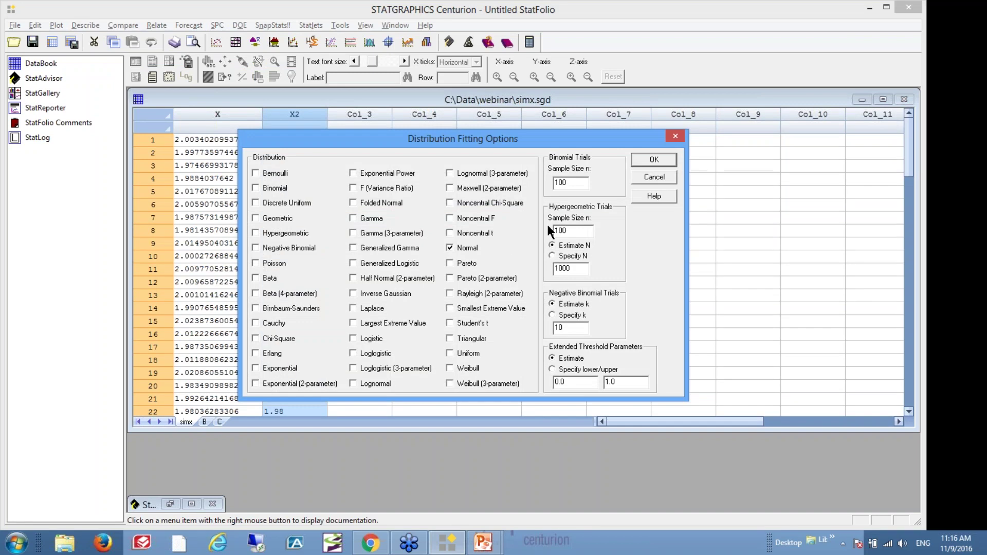
{"action": "left_click", "coordinate": [654, 161]}
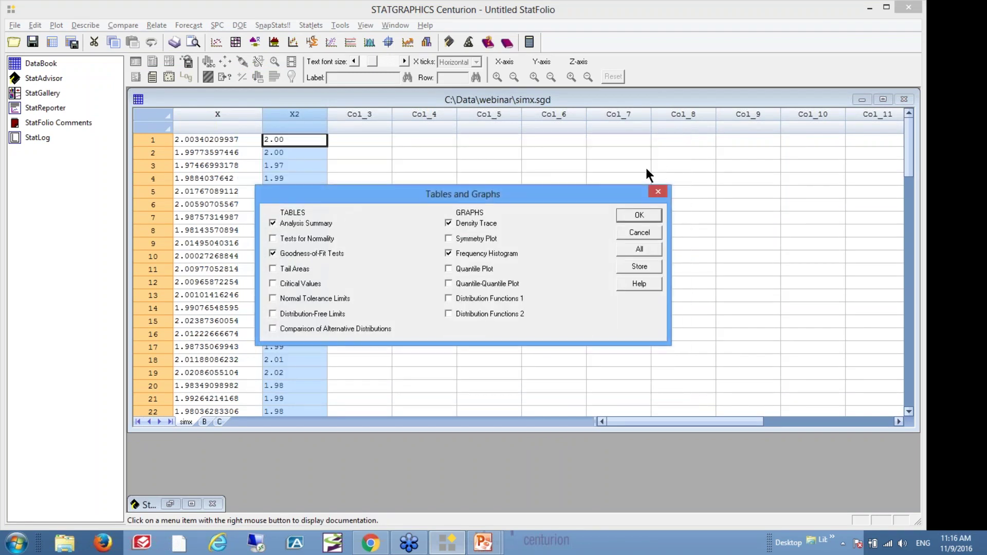
{"action": "left_click", "coordinate": [329, 254]}
{"action": "left_click", "coordinate": [623, 215]}
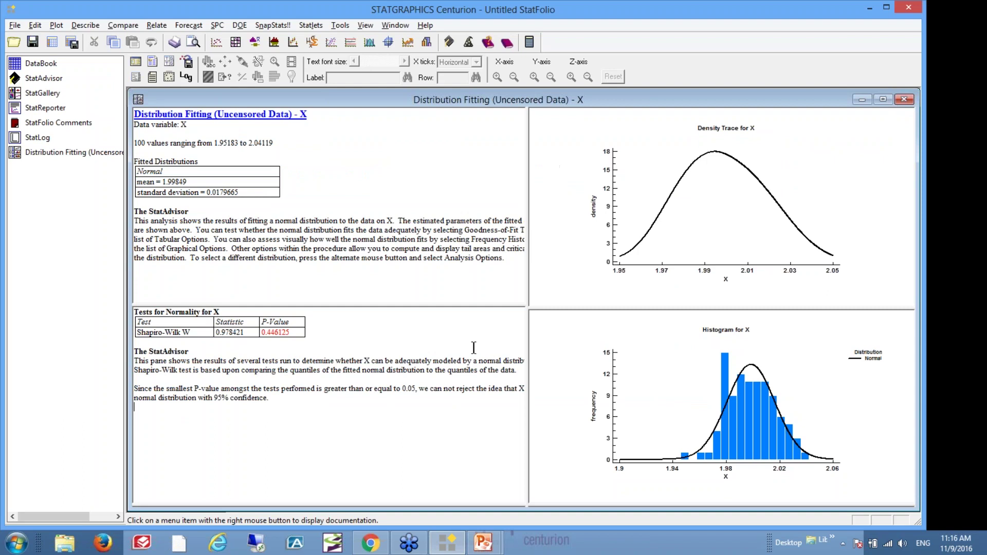
- Examine the enlarged histogram for X and its Tests for Normality results, returning to the full analysis layout
{"action": "double_click", "coordinate": [728, 393]}
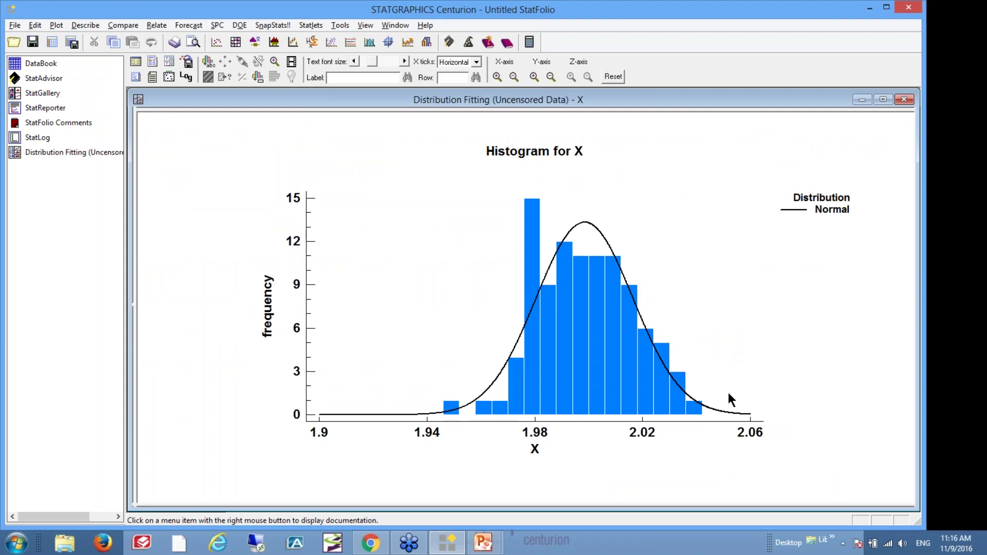
{"action": "double_click", "coordinate": [727, 391]}
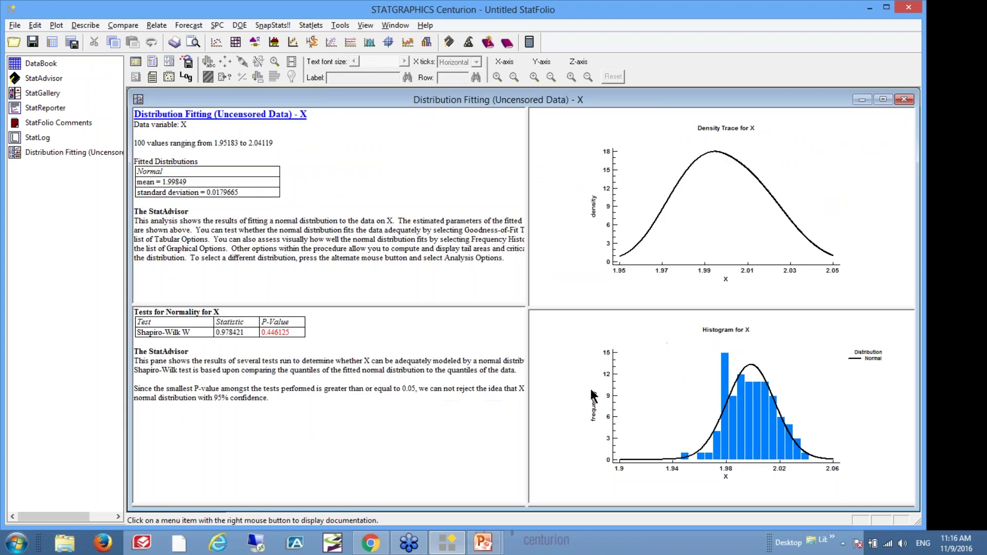
{"action": "double_click", "coordinate": [373, 340]}
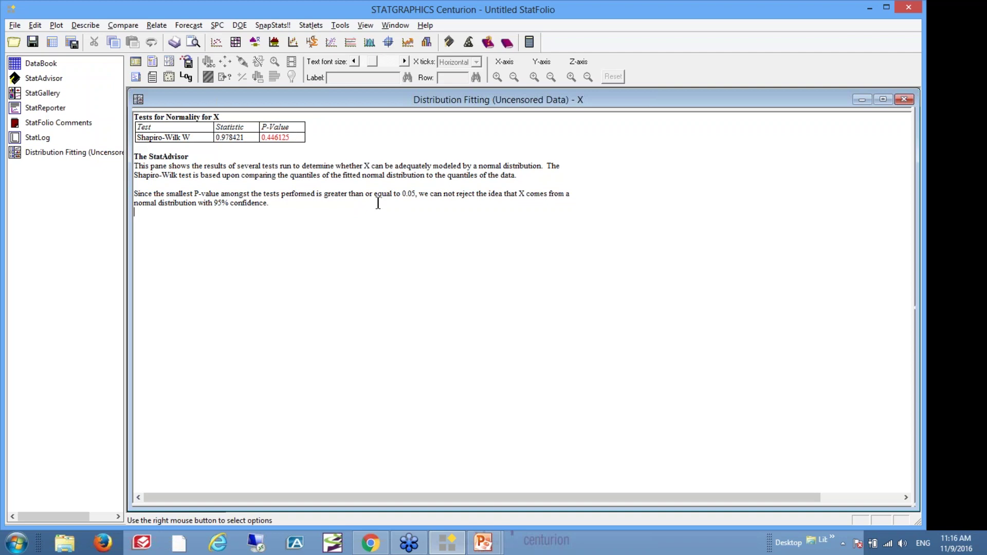
{"action": "double_click", "coordinate": [402, 239]}
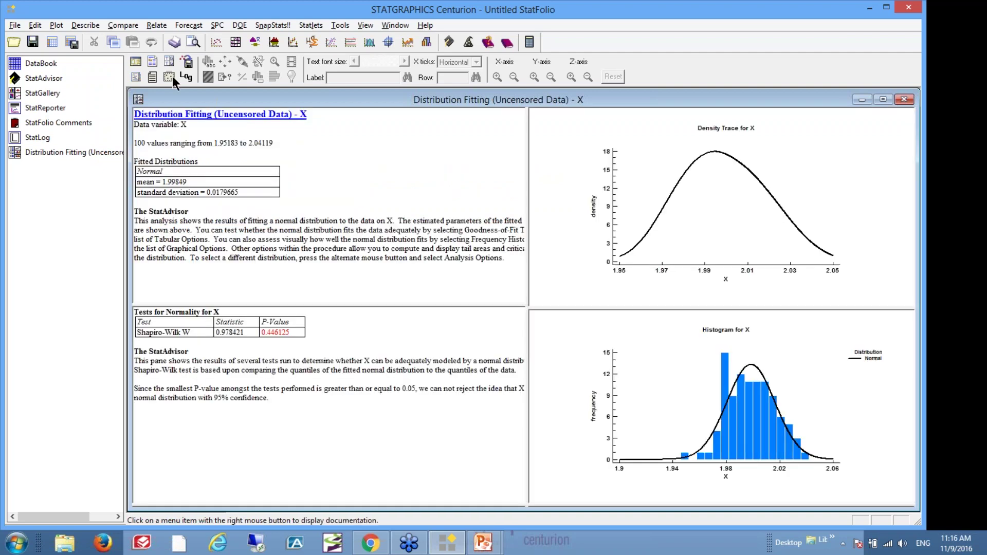
- Change the distribution fitting analysis to use column X2 as its data variable
{"action": "left_click", "coordinate": [138, 58]}
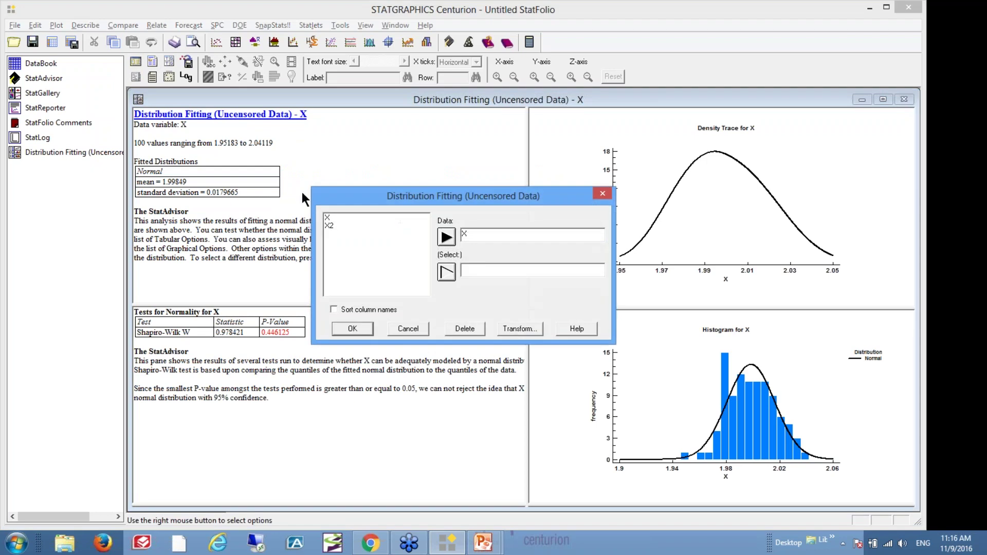
{"action": "left_click", "coordinate": [327, 226]}
{"action": "left_click", "coordinate": [446, 237]}
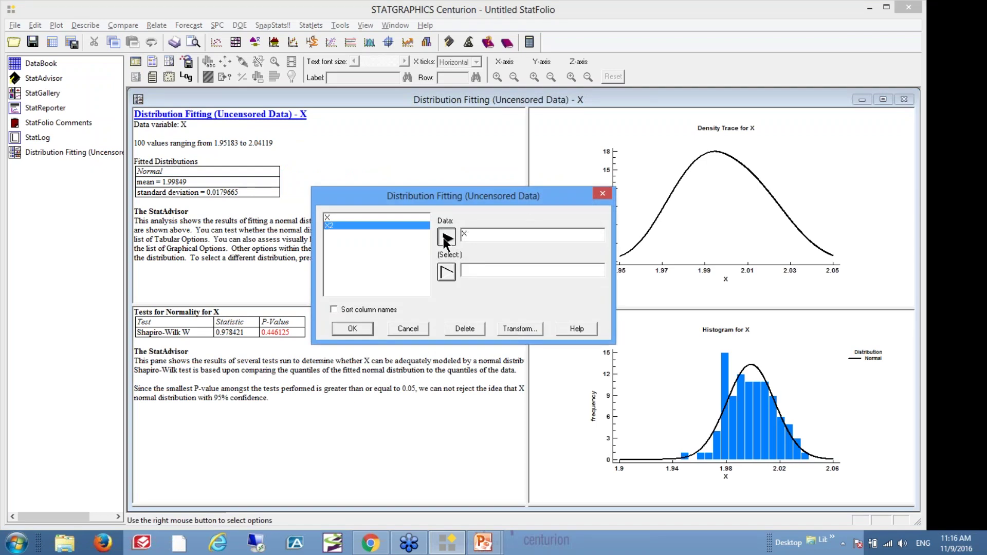
{"action": "left_click", "coordinate": [366, 328]}
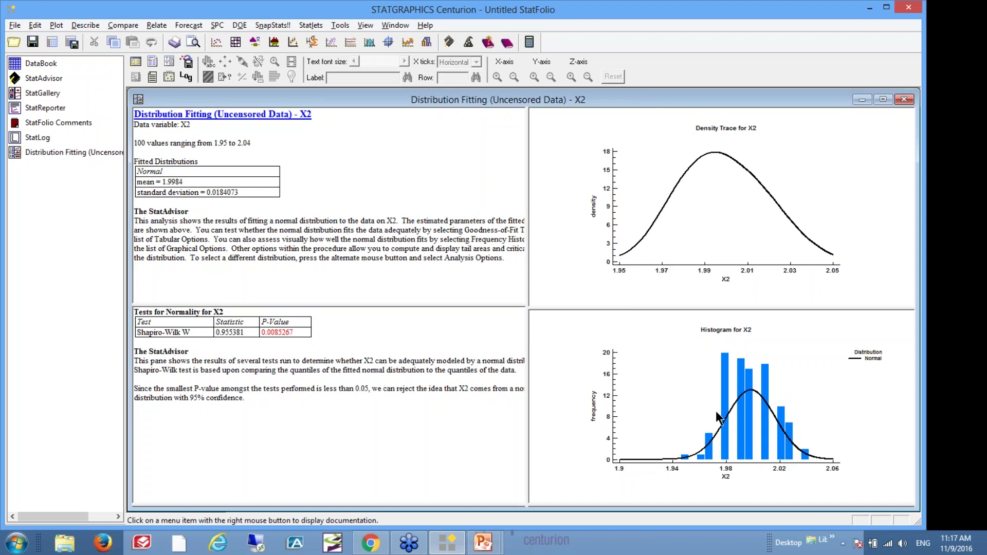
- Examine the enlarged histogram for X2 and its Tests for Normality results, returning to the full analysis layout
{"action": "double_click", "coordinate": [737, 411]}
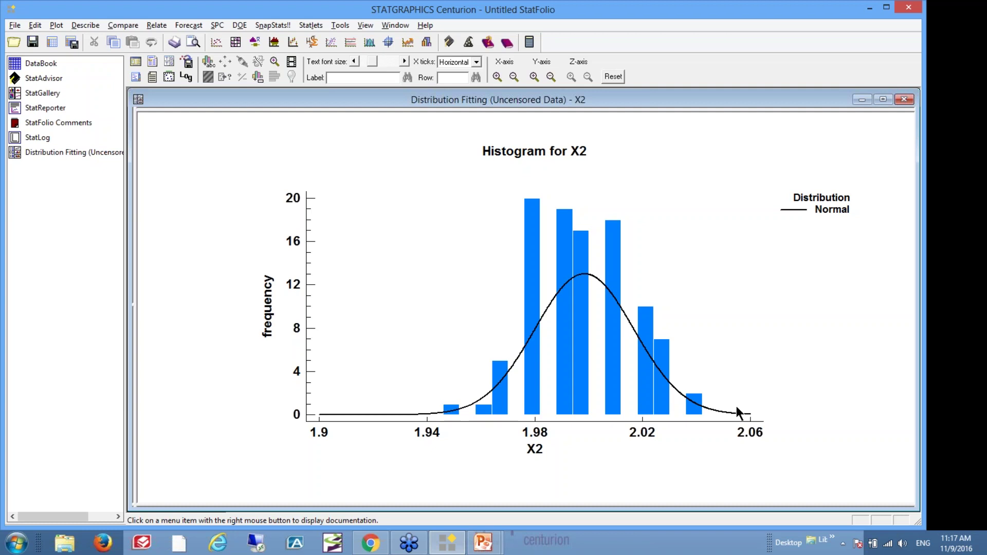
{"action": "double_click", "coordinate": [741, 378]}
{"action": "double_click", "coordinate": [488, 389]}
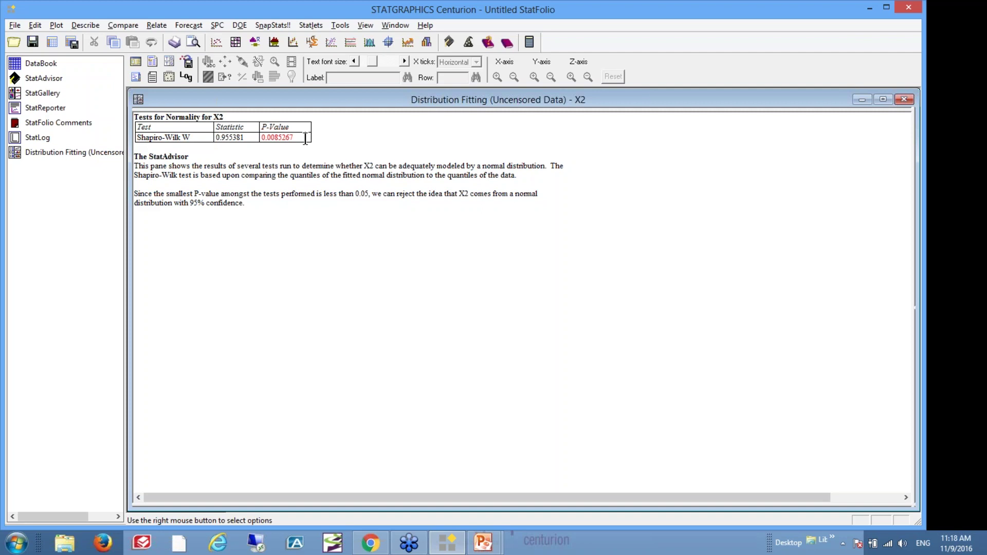
{"action": "double_click", "coordinate": [461, 301]}
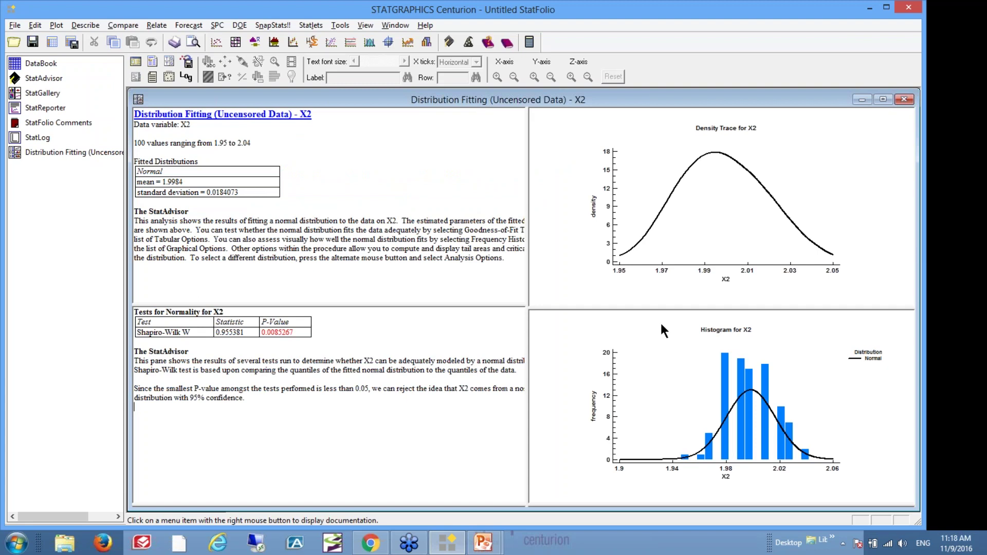
- Enlarge the X2 histogram and set it to 11 classes with a lower limit of 1.945 and an upper limit of 2.05
{"action": "double_click", "coordinate": [724, 335]}
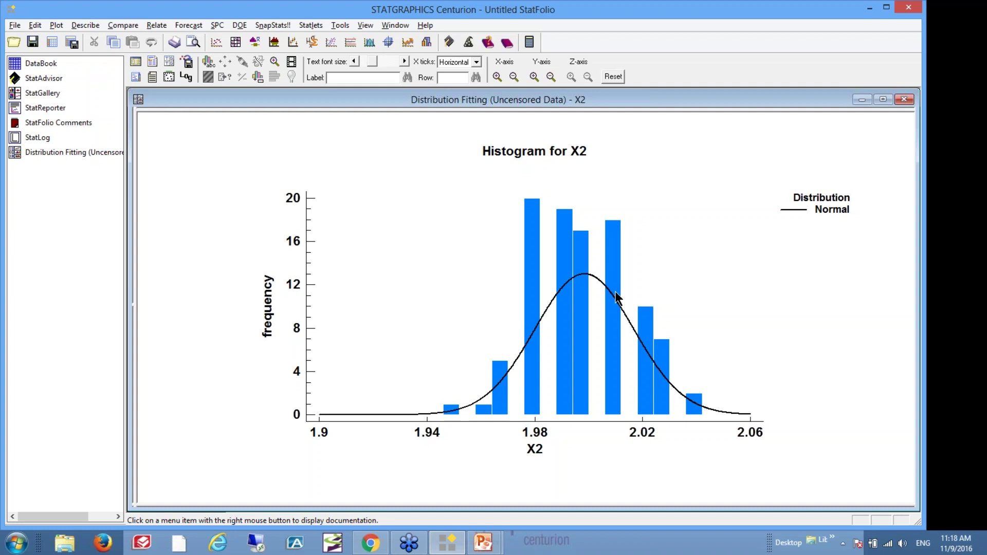
{"action": "right_click", "coordinate": [623, 179]}
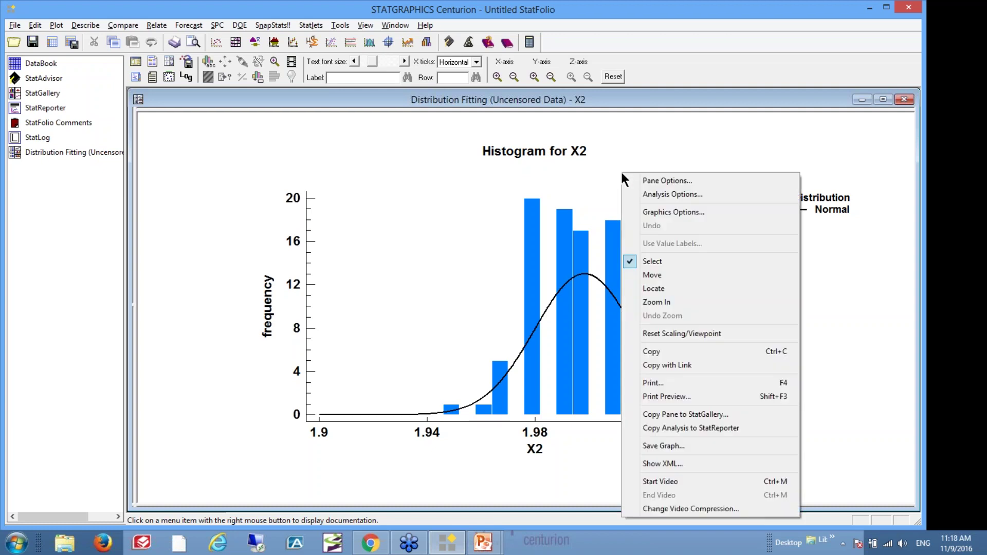
{"action": "left_click", "coordinate": [651, 181]}
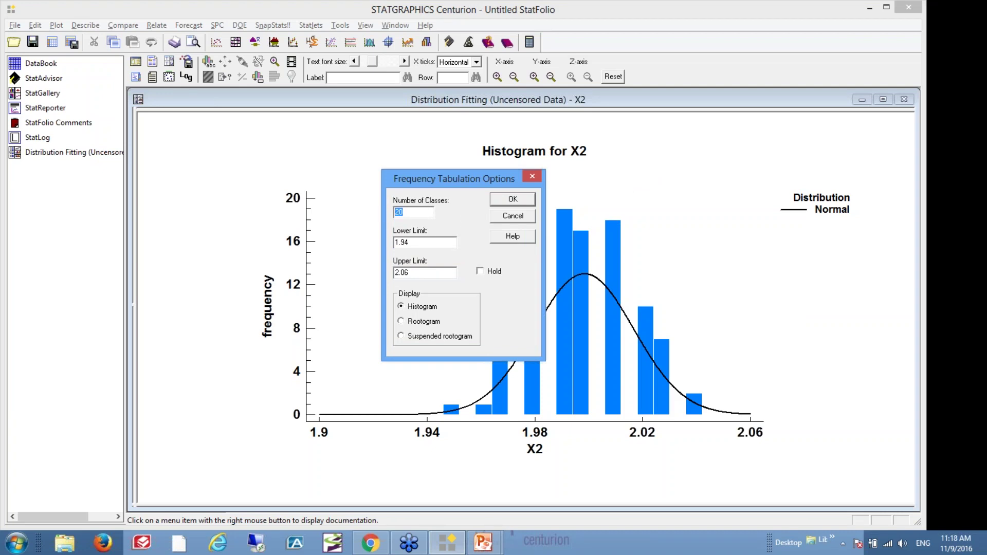
{"action": "type", "text": "11"}
{"action": "left_click", "coordinate": [423, 242]}
{"action": "type", "text": "5"}
{"action": "left_click", "coordinate": [410, 273]}
{"action": "key", "text": "BackSpace"}
{"action": "type", "text": "5"}
{"action": "left_click", "coordinate": [503, 200]}
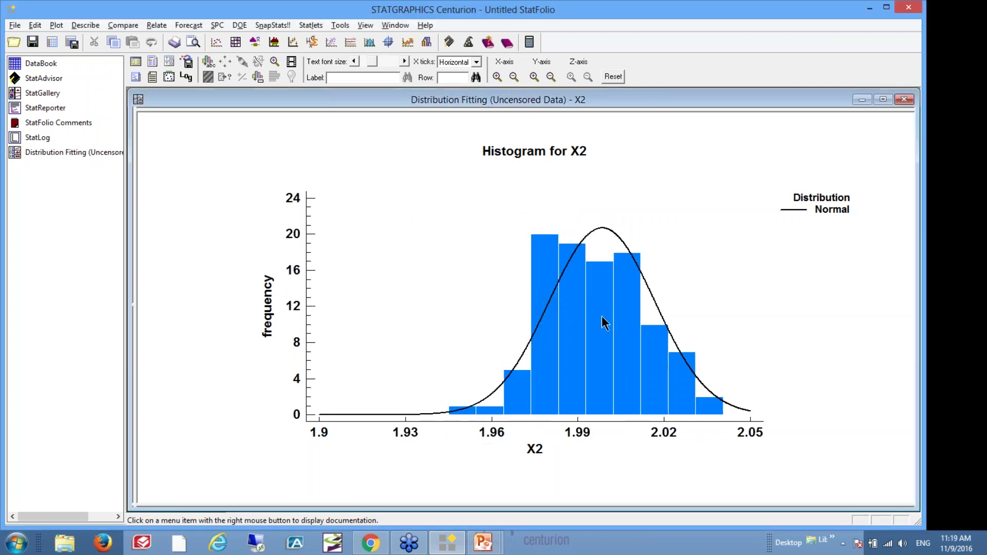
- Set the X2 histogram's upper limit to 2.055, keeping 11 classes
{"action": "right_click", "coordinate": [648, 196]}
{"action": "left_click", "coordinate": [670, 193]}
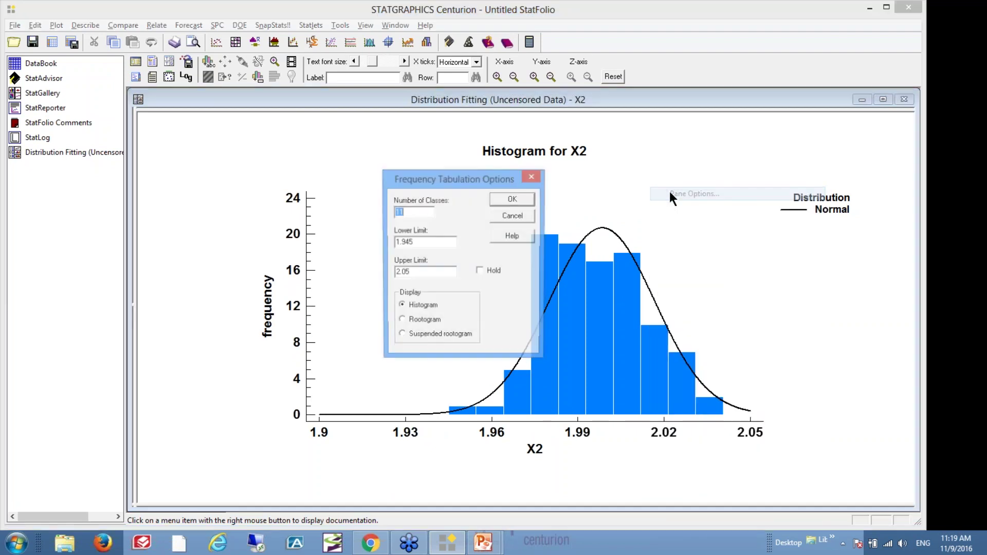
{"action": "left_click", "coordinate": [432, 213]}
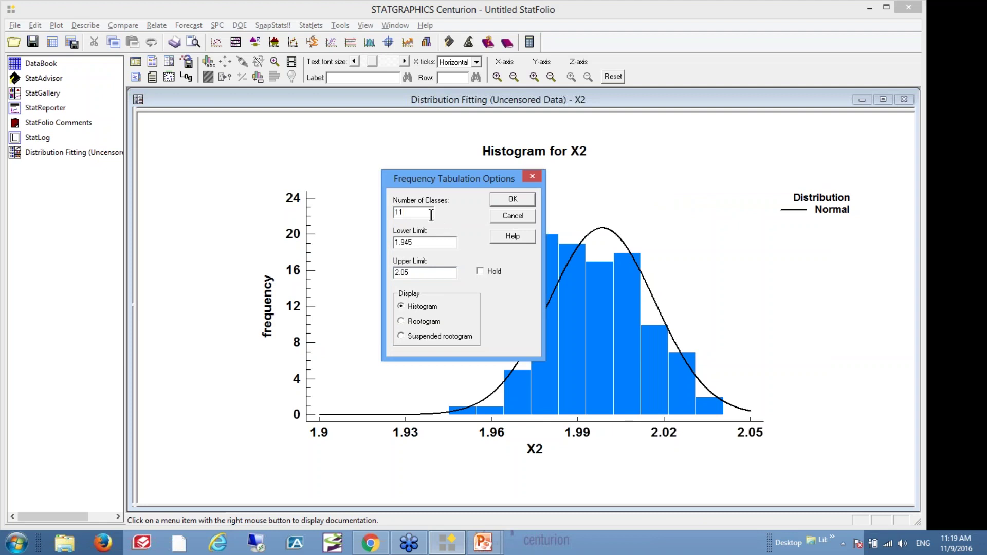
{"action": "left_click", "coordinate": [436, 271]}
{"action": "left_click", "coordinate": [429, 271]}
{"action": "type", "text": "5"}
{"action": "left_click", "coordinate": [509, 198]}
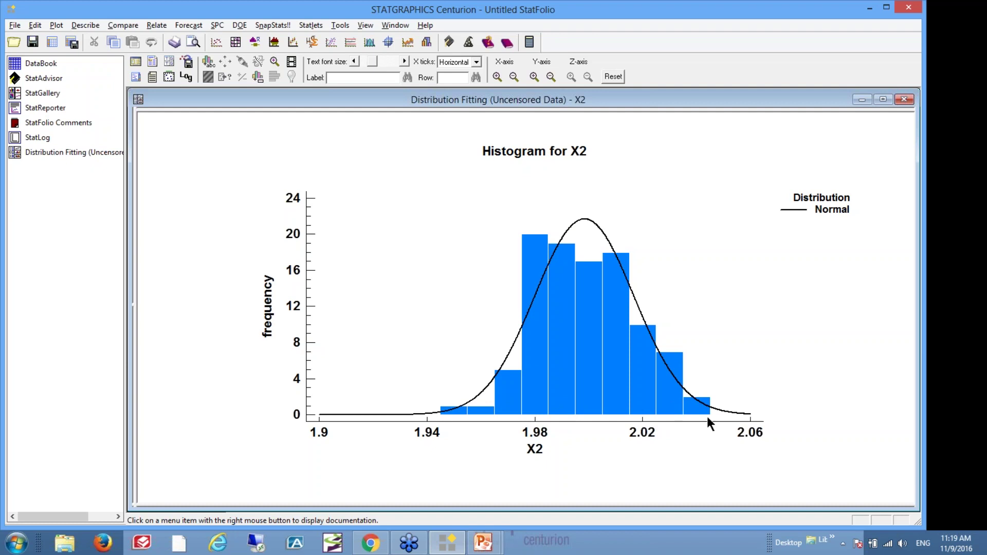
- Replace the Tests for Normality table with Goodness-of-Fit Tests for X2 and enlarge that table
{"action": "left_click", "coordinate": [170, 64]}
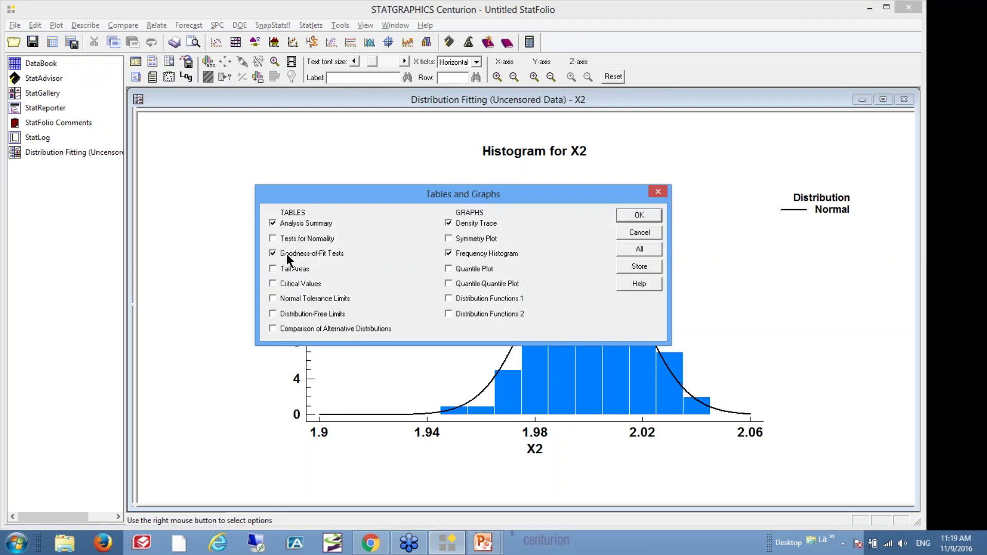
{"action": "left_click", "coordinate": [629, 217]}
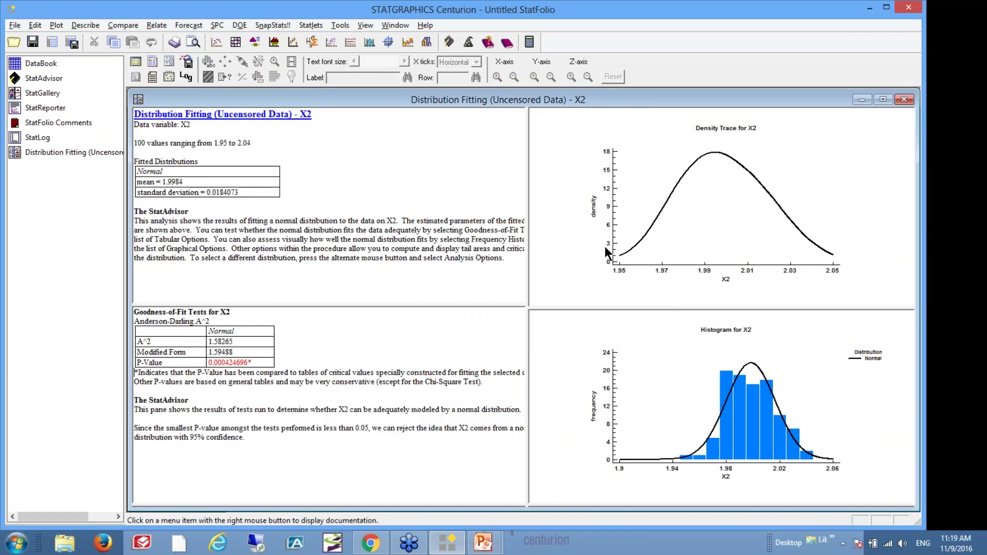
{"action": "double_click", "coordinate": [432, 334]}
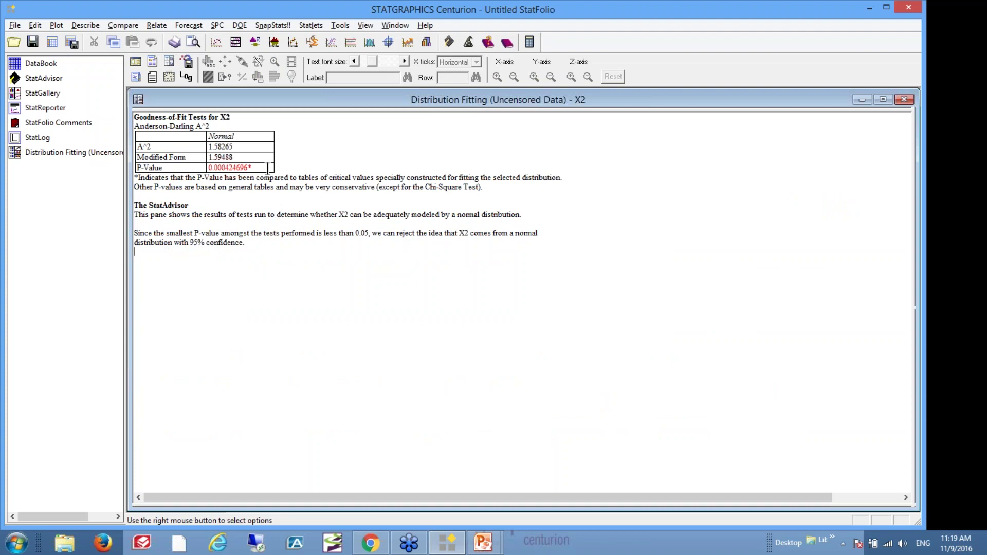
- Replace the Anderson-Darling test with a Chi-square test without equiprobable classes for X2, then switch to the PowerPoint slide show
{"action": "right_click", "coordinate": [329, 150]}
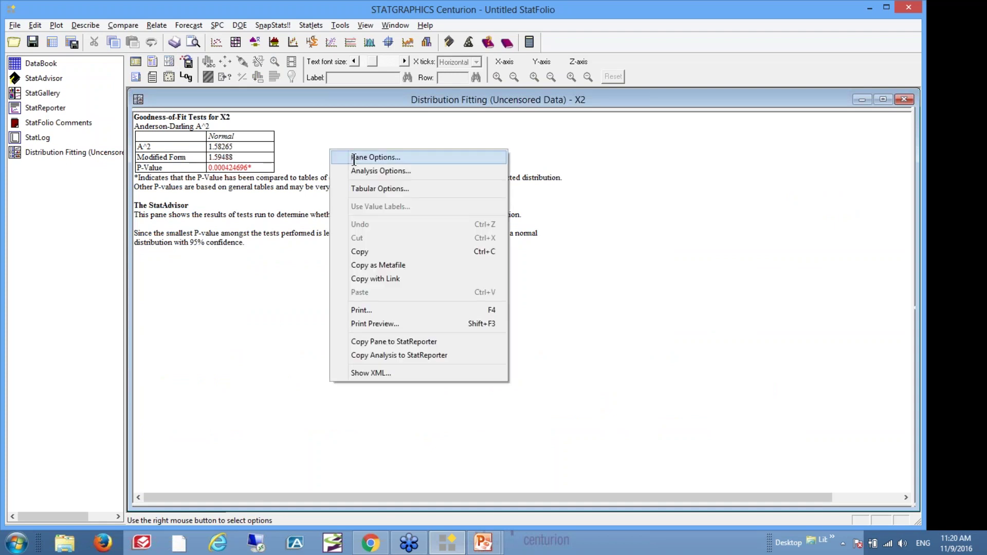
{"action": "left_click", "coordinate": [354, 158]}
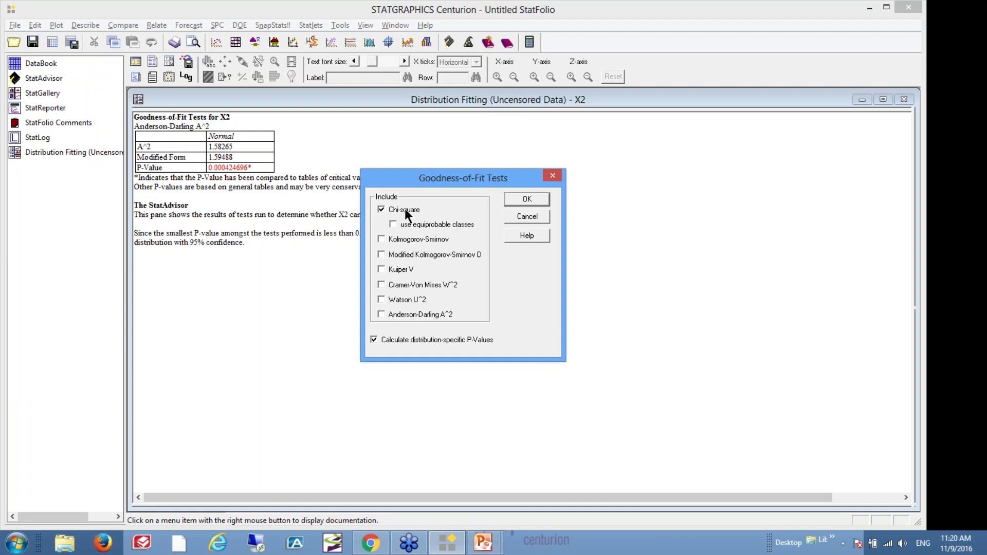
{"action": "left_click", "coordinate": [508, 199]}
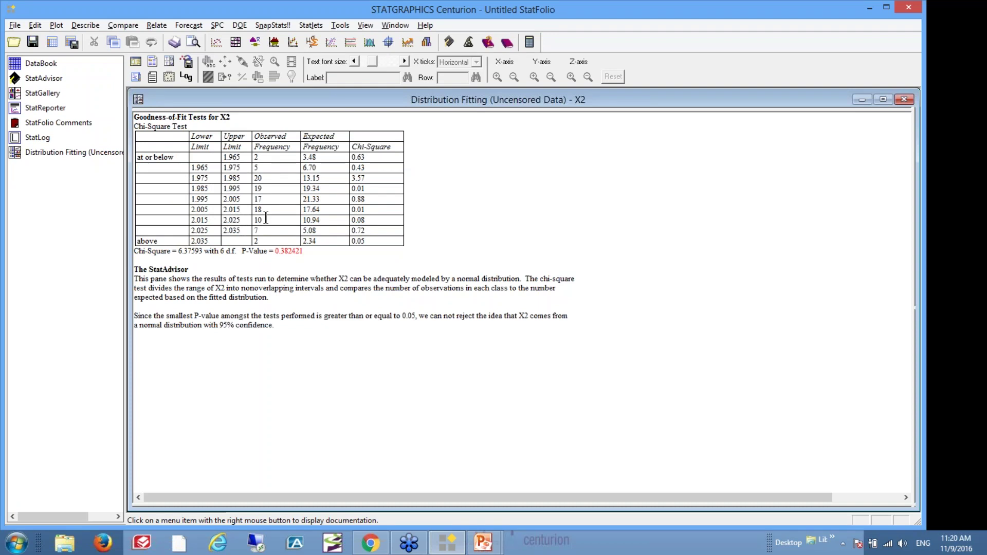
{"action": "left_click", "coordinate": [312, 253]}
{"action": "key", "text": "alt+Tab"}
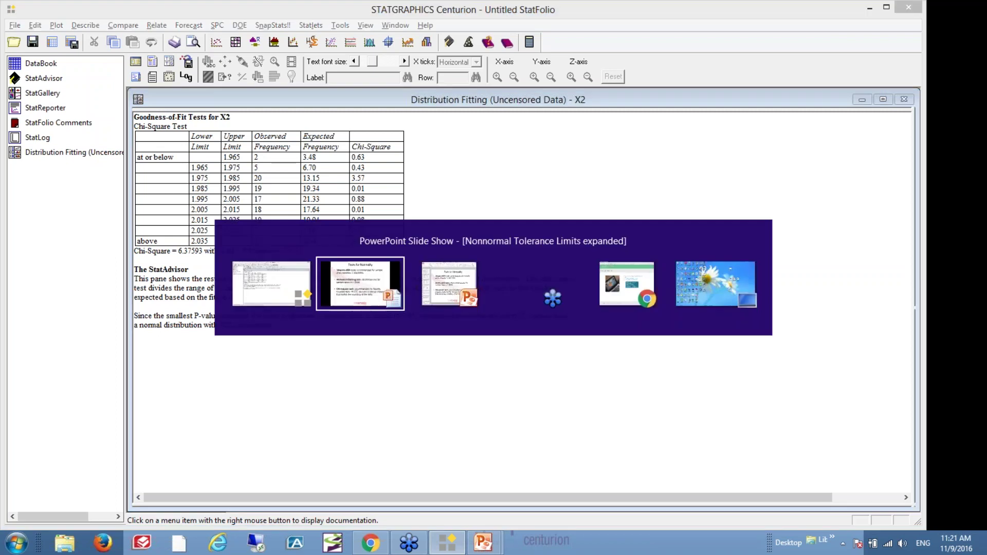
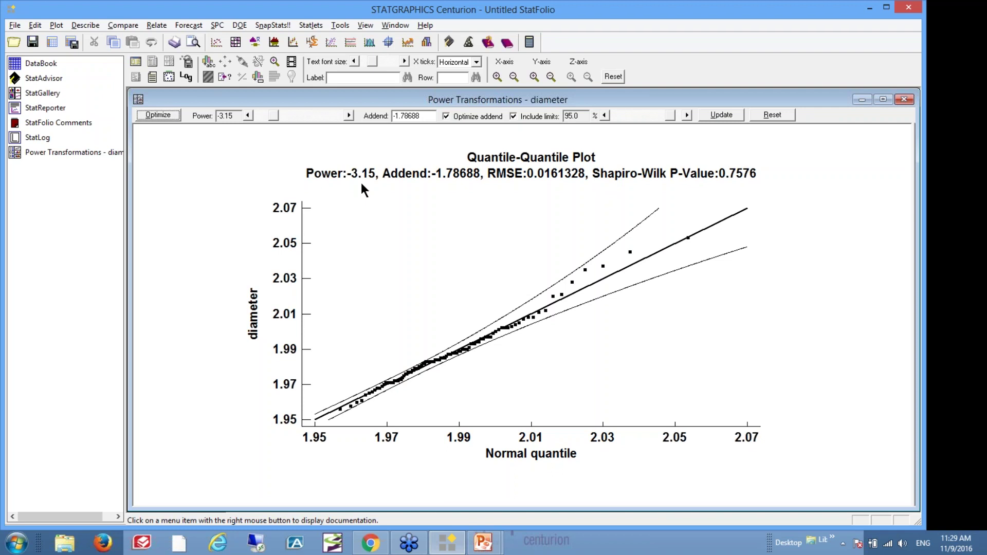
- Run the Process Capability Analysis Statlet on diameter with a lower specification limit of 1.9 and an upper limit of 2.1
{"action": "left_click", "coordinate": [316, 26]}
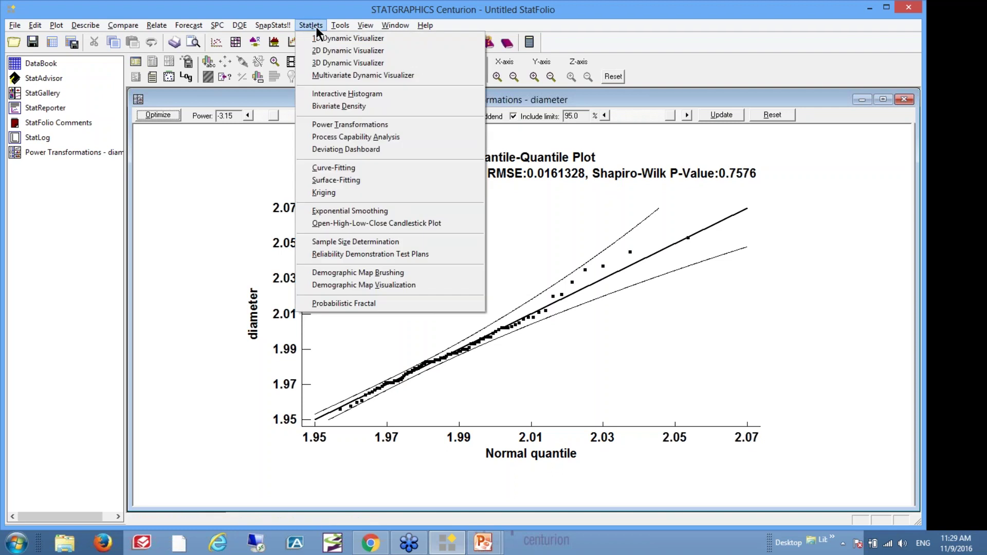
{"action": "left_click", "coordinate": [392, 138]}
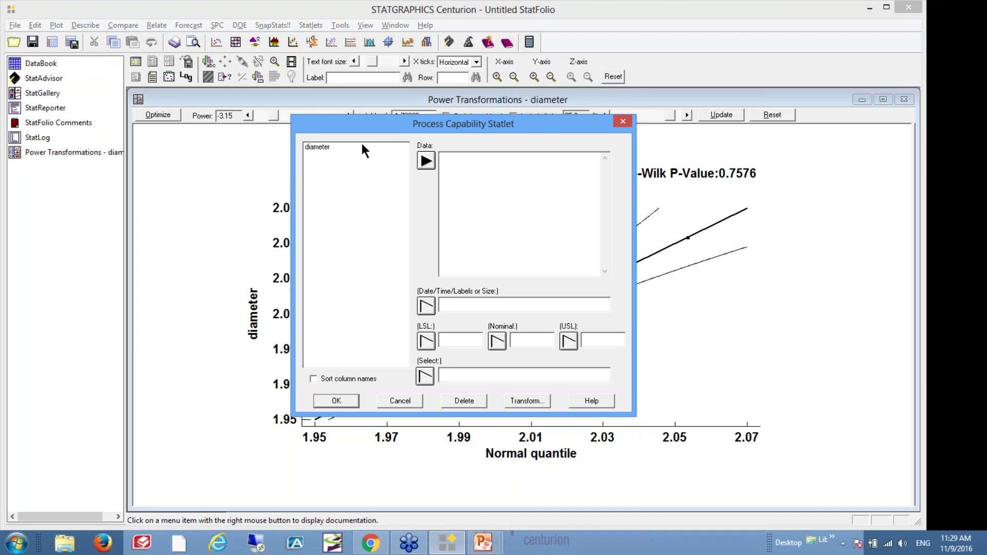
{"action": "left_click", "coordinate": [314, 147]}
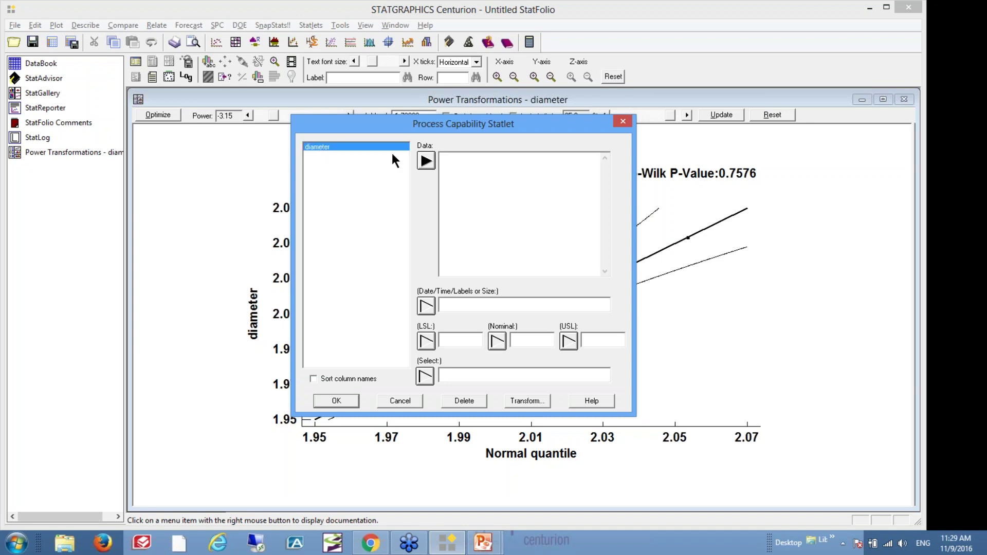
{"action": "left_click", "coordinate": [426, 161]}
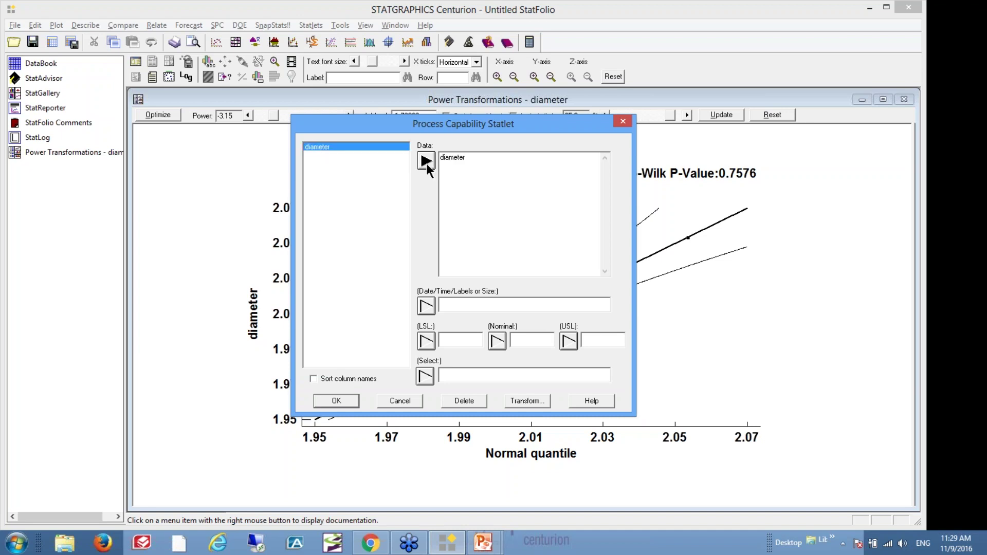
{"action": "left_click", "coordinate": [469, 338]}
{"action": "type", "text": "1.9"}
{"action": "key", "text": "Tab"}
{"action": "key", "text": "Tab"}
{"action": "type", "text": "2.1"}
{"action": "left_click", "coordinate": [343, 399]}
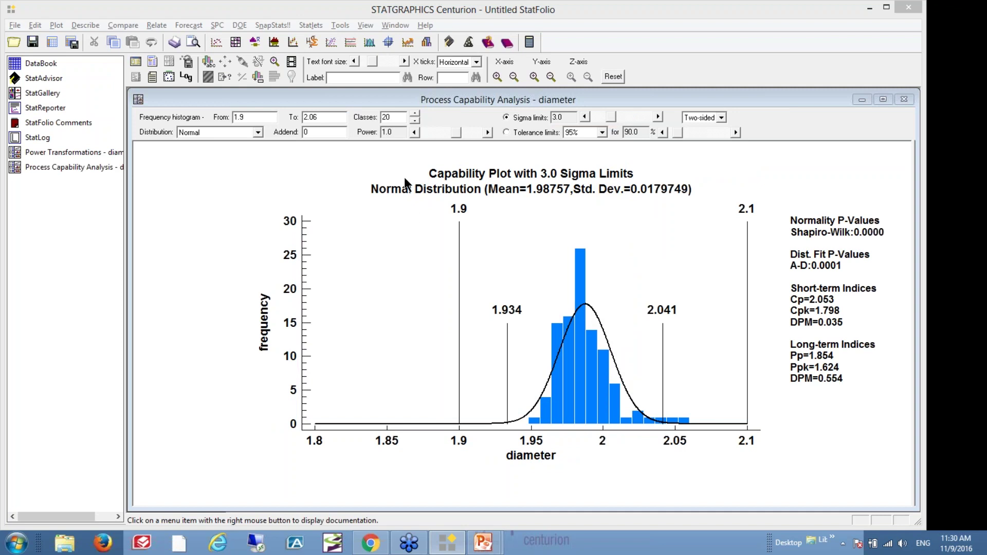
- Apply a power transformation to the capability analysis with an addend of -1.78688 and a power of -3.15
{"action": "left_click", "coordinate": [339, 134]}
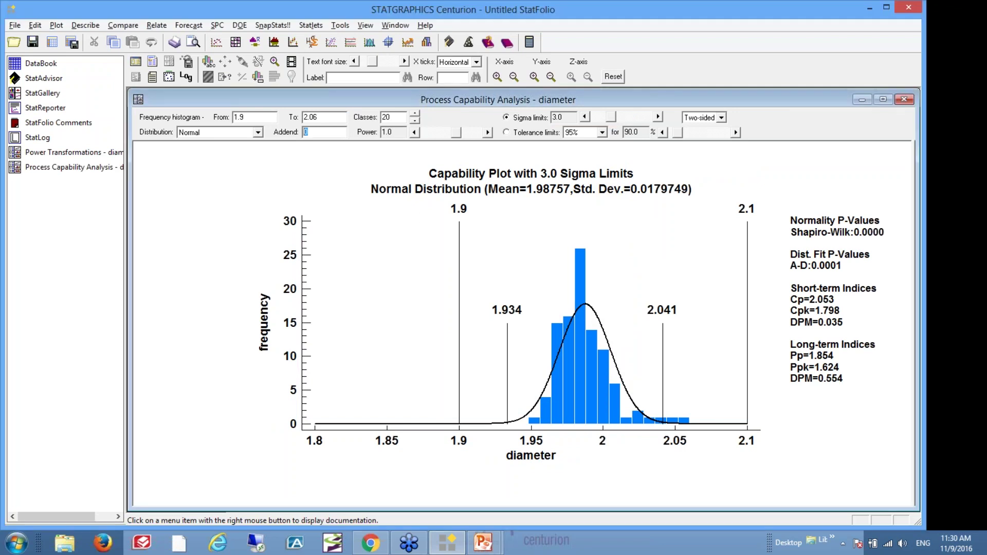
{"action": "type", "text": "-1.78688"}
{"action": "left_click_drag", "start_coordinate": [457, 135], "coordinate": [436, 135]}
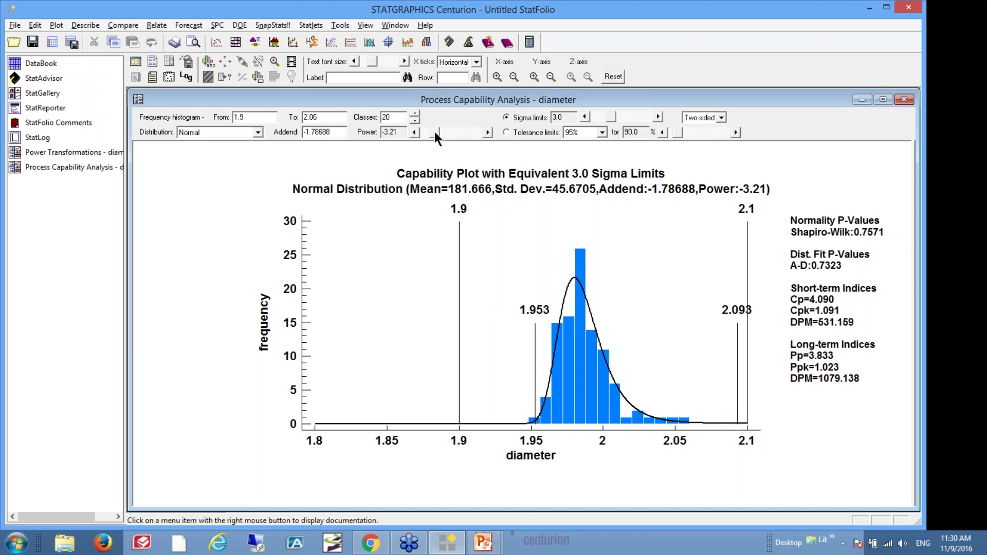
{"action": "left_click", "coordinate": [488, 132]}
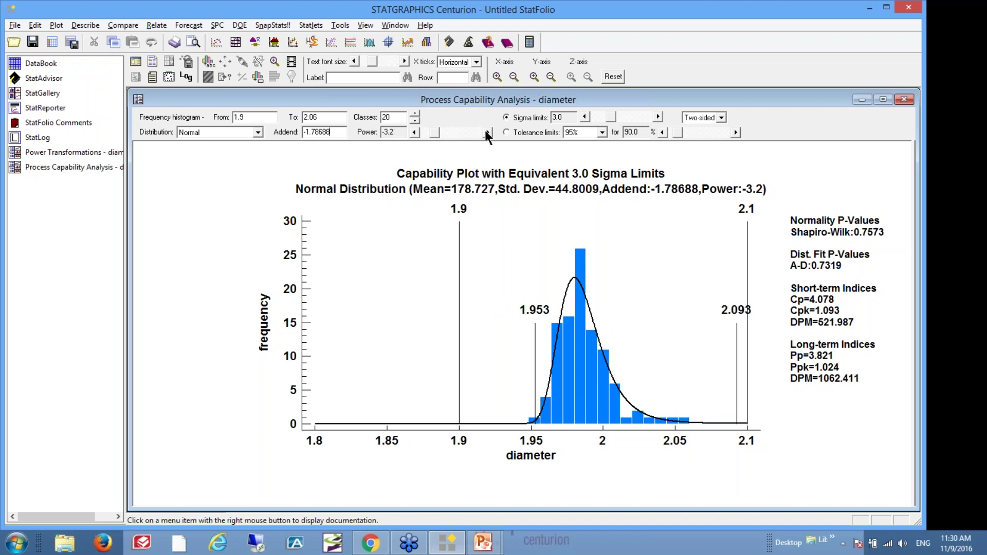
{"action": "left_click", "coordinate": [487, 133]}
{"action": "left_click", "coordinate": [488, 133]}
{"action": "left_click", "coordinate": [488, 133]}
{"action": "left_click", "coordinate": [488, 133]}
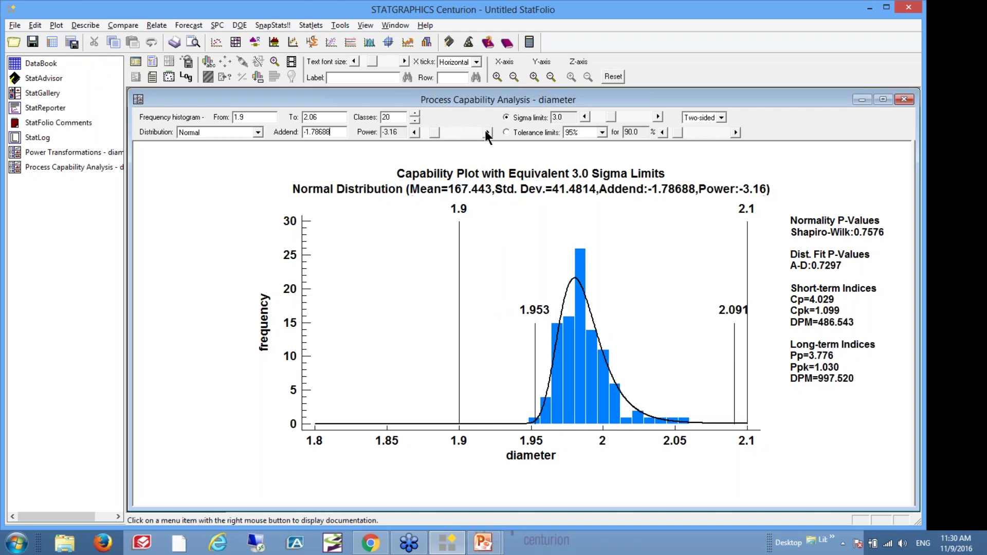
{"action": "left_click", "coordinate": [488, 133]}
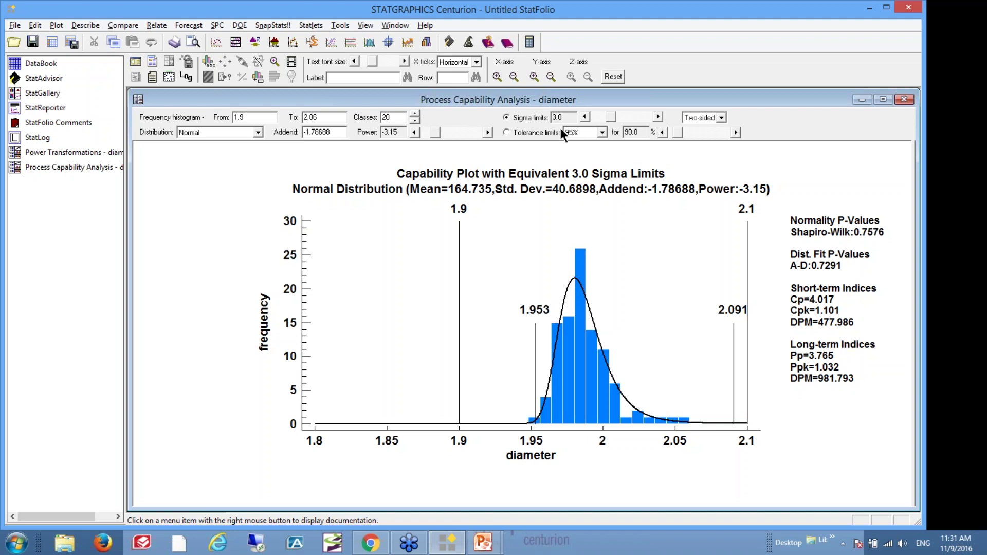
- Replace the sigma limits on the capability plot with 95% tolerance limits for 99.0% of the diameter population
{"action": "left_click", "coordinate": [510, 136]}
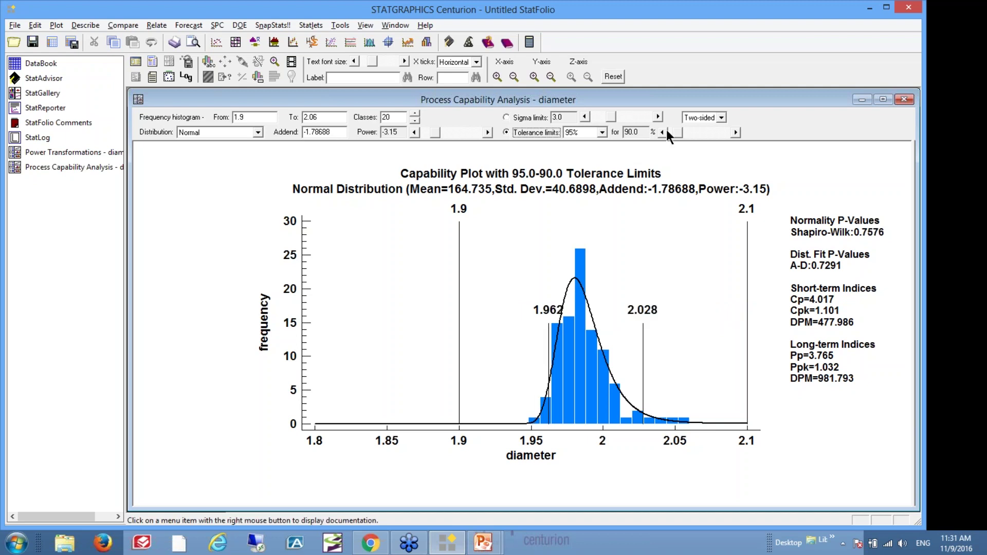
{"action": "left_click_drag", "start_coordinate": [676, 133], "coordinate": [704, 133]}
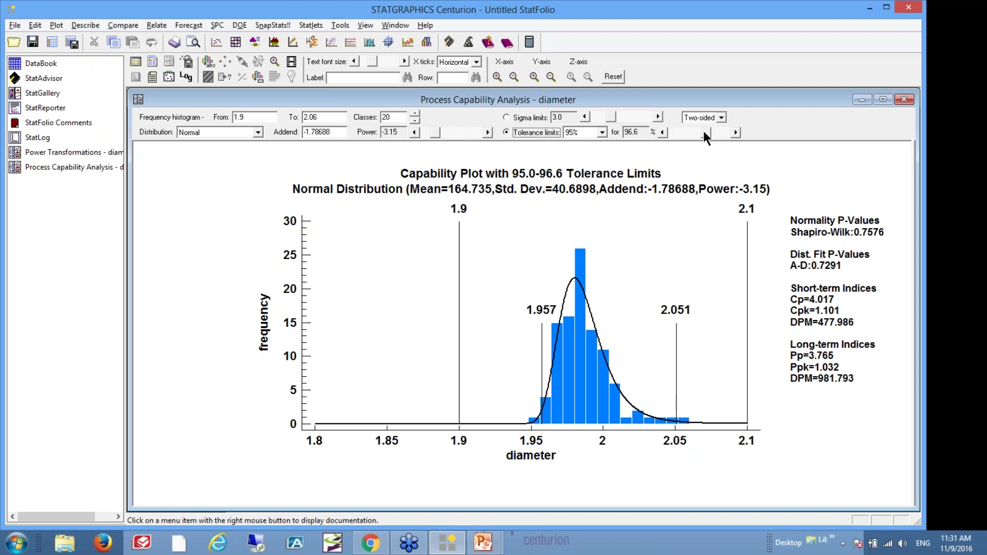
{"action": "left_click", "coordinate": [735, 133]}
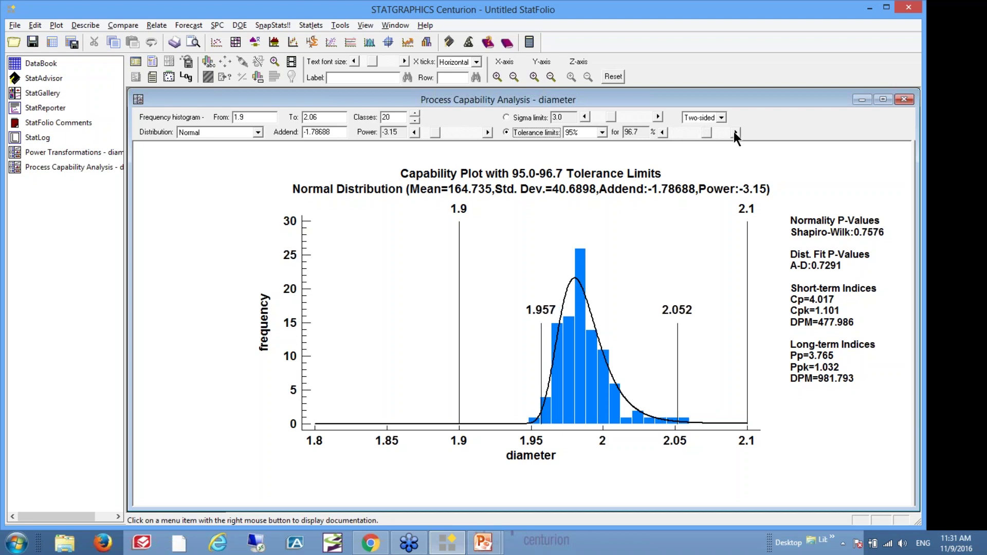
{"action": "left_click", "coordinate": [736, 133]}
{"action": "left_click", "coordinate": [735, 133]}
{"action": "left_click", "coordinate": [735, 133]}
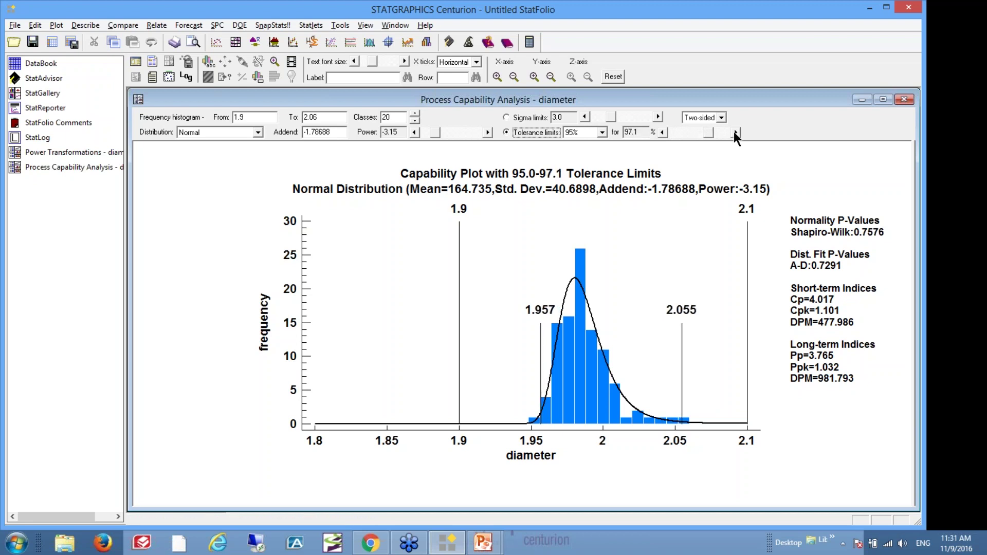
{"action": "left_click", "coordinate": [735, 132]}
{"action": "left_click", "coordinate": [735, 133]}
{"action": "left_click", "coordinate": [735, 132]}
{"action": "left_click", "coordinate": [735, 132]}
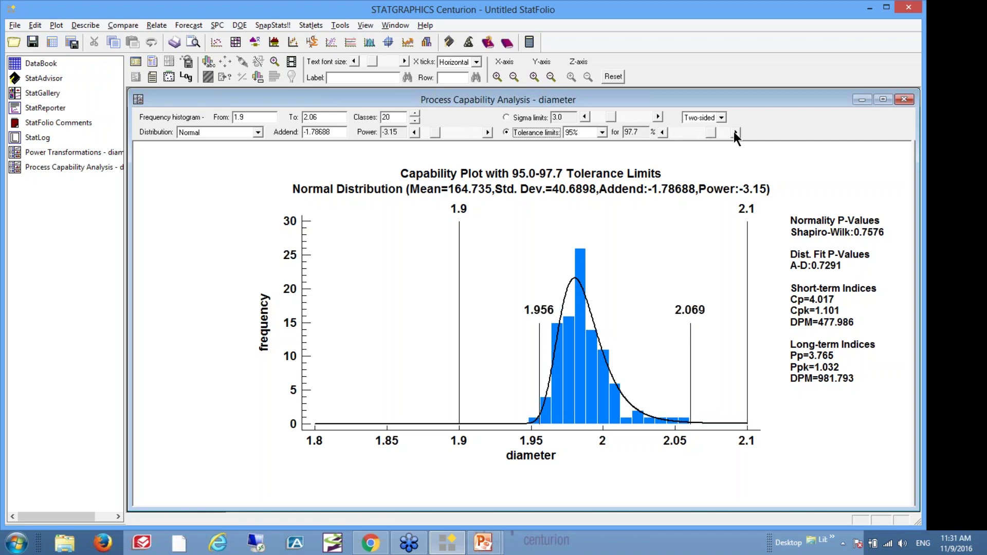
{"action": "left_click", "coordinate": [735, 133]}
{"action": "left_click", "coordinate": [736, 132]}
{"action": "left_click", "coordinate": [736, 133]}
{"action": "left_click", "coordinate": [735, 133]}
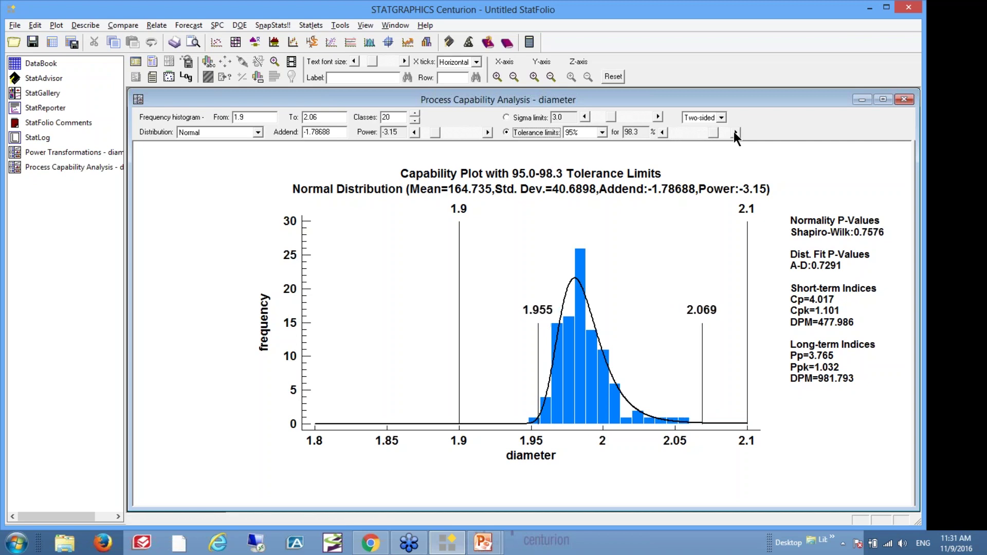
{"action": "left_click", "coordinate": [735, 133]}
{"action": "left_click", "coordinate": [735, 133]}
{"action": "left_click", "coordinate": [735, 133]}
{"action": "left_click", "coordinate": [735, 132]}
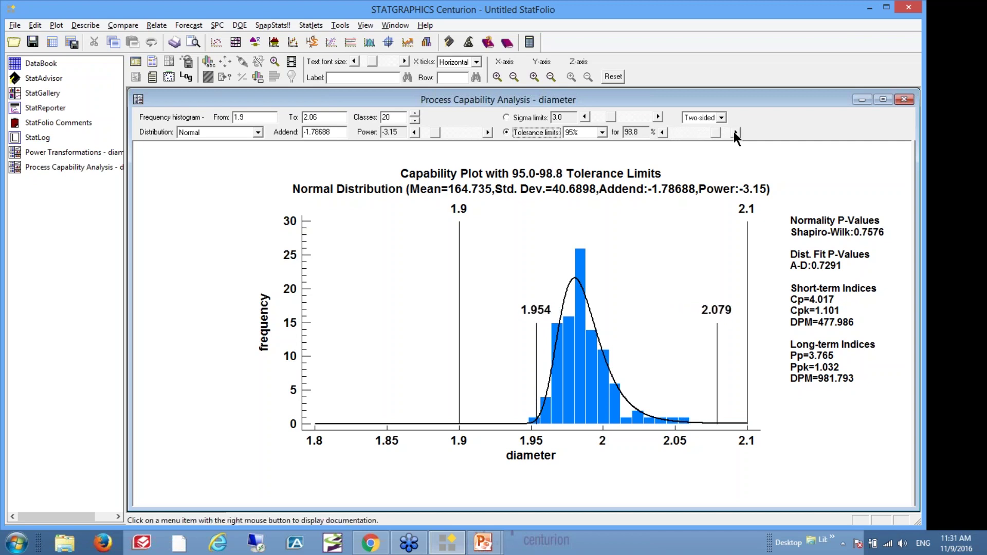
{"action": "left_click", "coordinate": [735, 133]}
{"action": "left_click", "coordinate": [735, 133]}
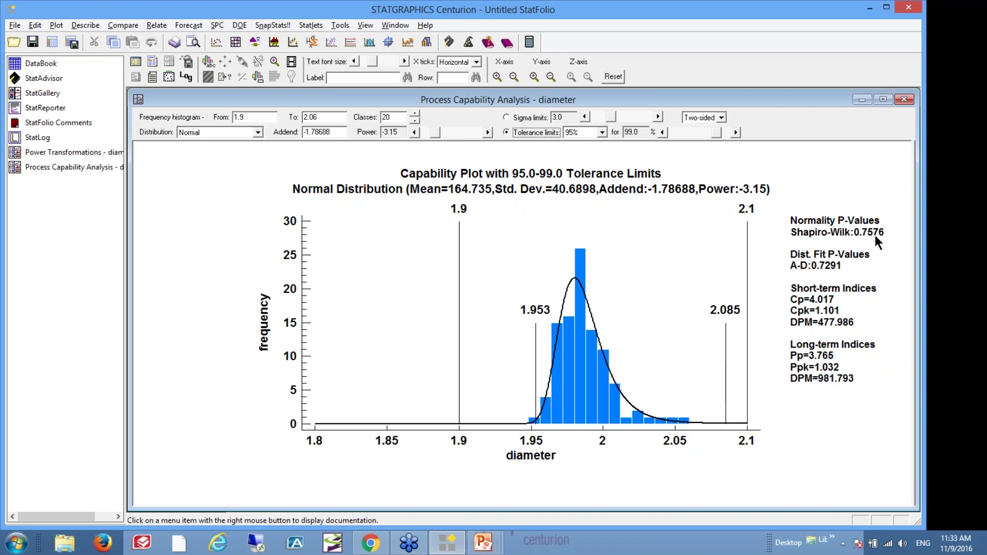
- Switch to the PowerPoint slide show and advance to the "Step 3: Find an Alternative Distribution" slide
{"action": "key", "text": "alt+Tab"}
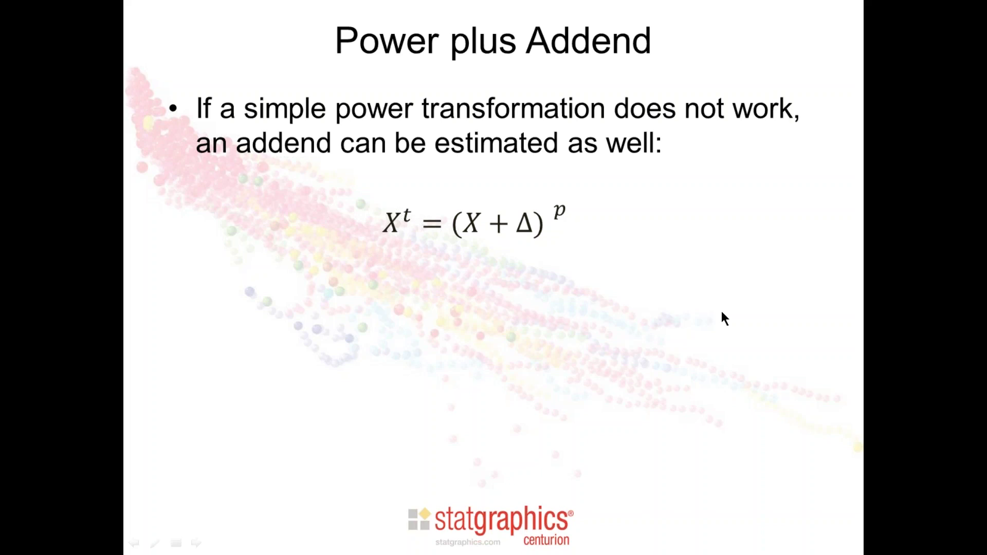
{"action": "key", "text": "Right"}
{"action": "key", "text": "Right"}
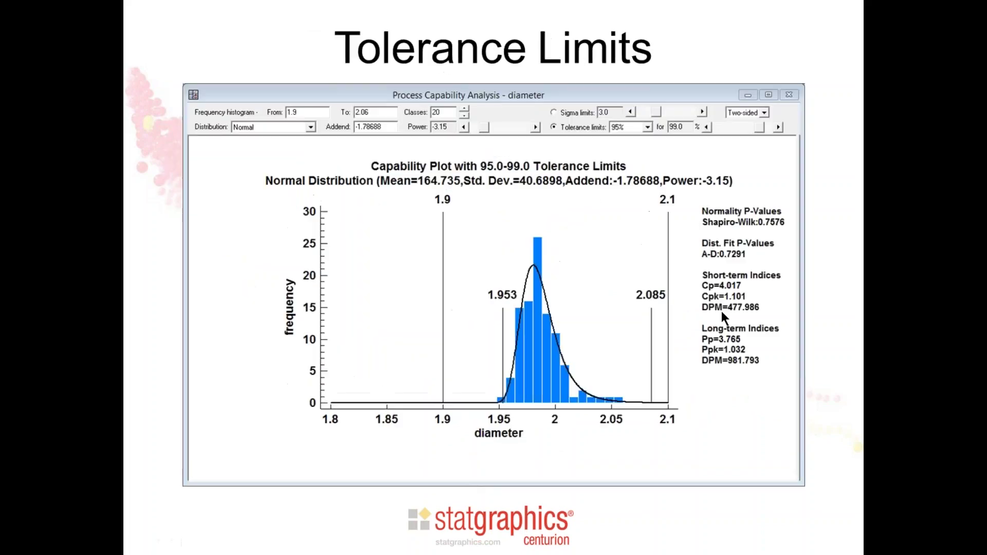
{"action": "key", "text": "Right"}
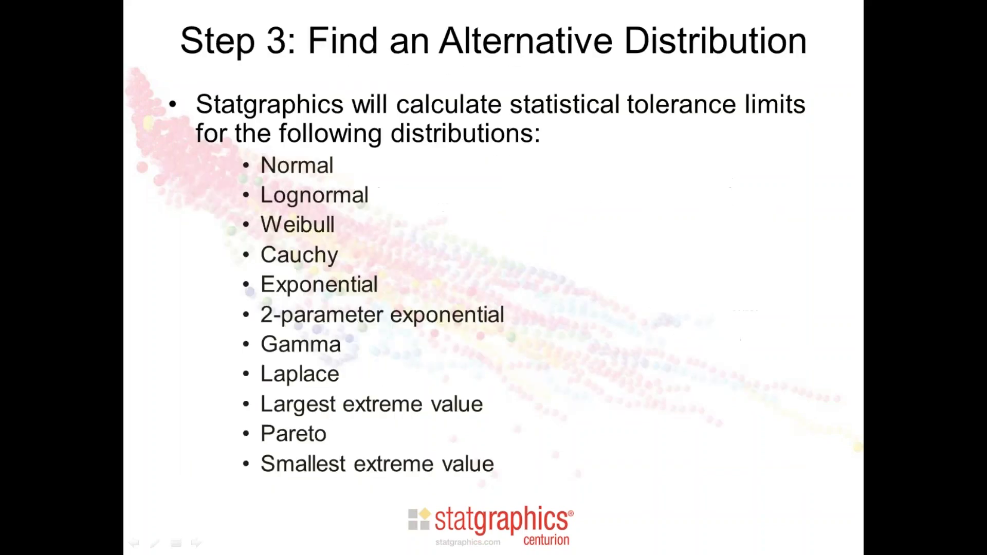
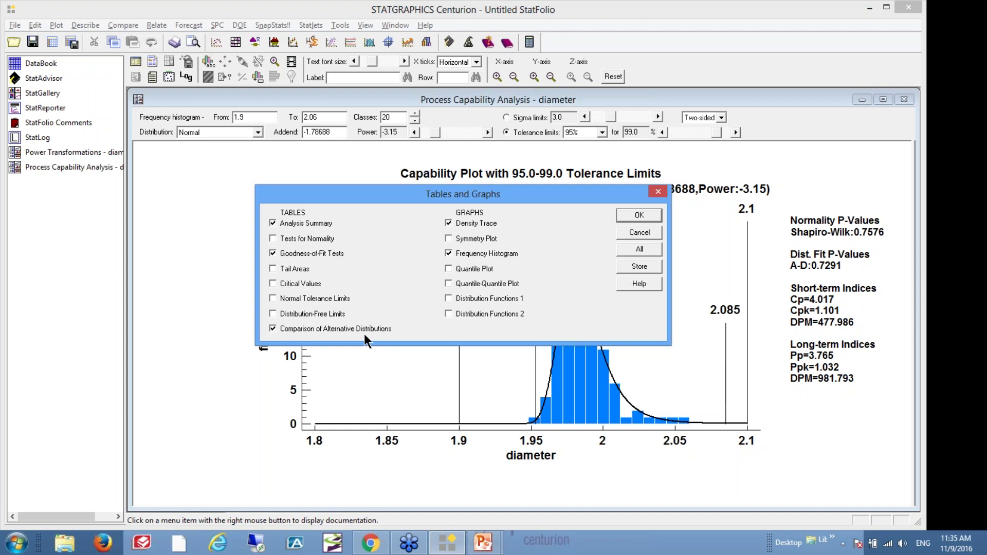
- Generate and enlarge the Comparison of Alternative Distributions table for diameter, adding the Cauchy and Exponential (2-parameter) distributions to the comparison
{"action": "left_click", "coordinate": [639, 215]}
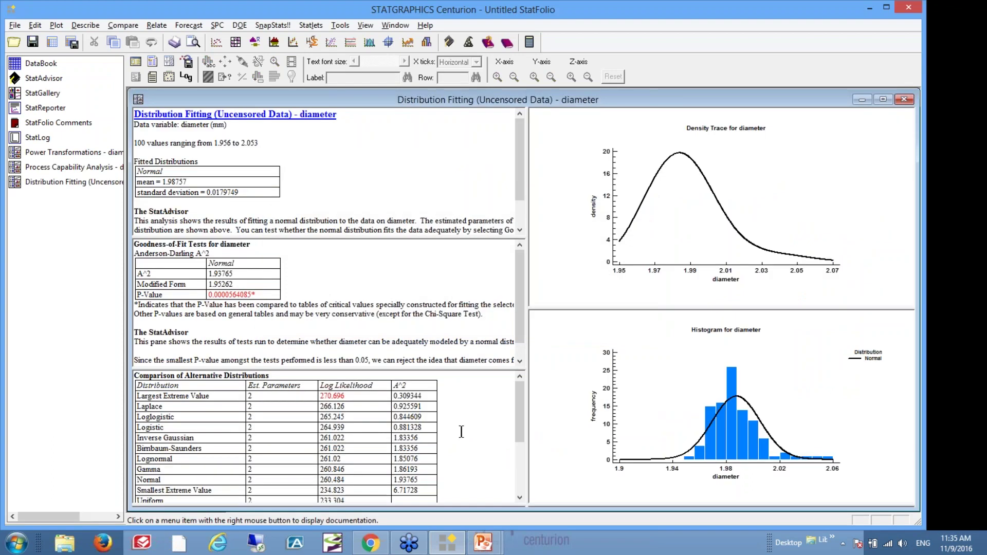
{"action": "double_click", "coordinate": [461, 432]}
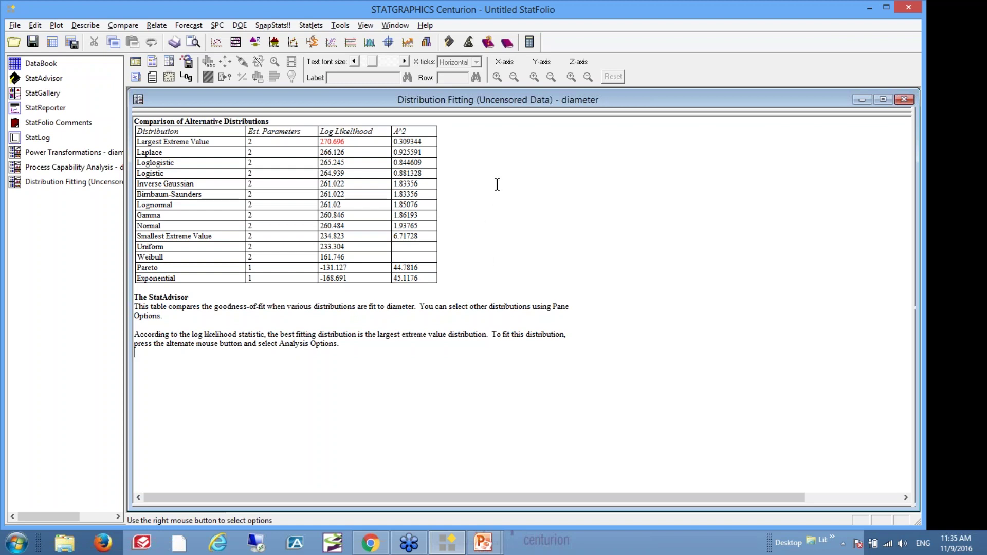
{"action": "right_click", "coordinate": [506, 162]}
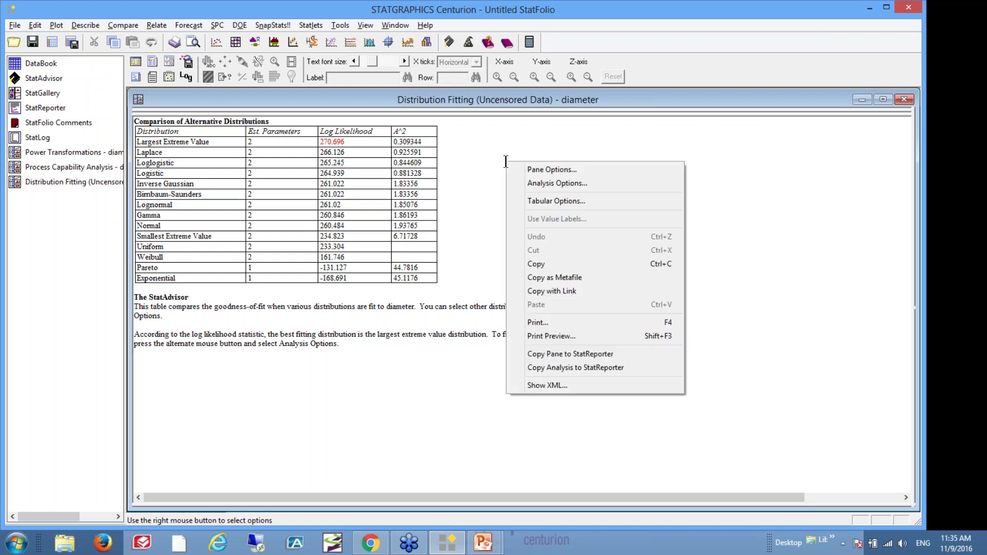
{"action": "left_click", "coordinate": [536, 169]}
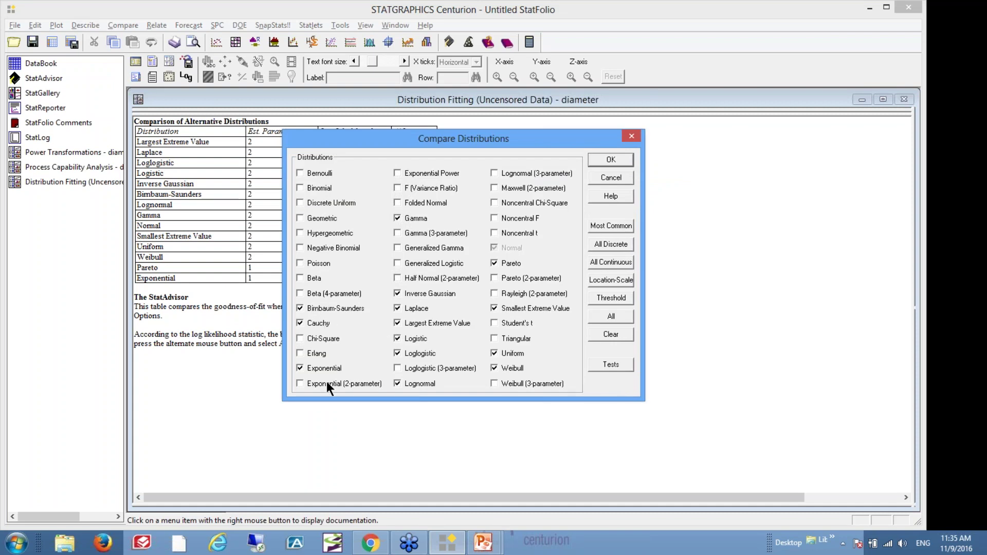
{"action": "left_click", "coordinate": [615, 161]}
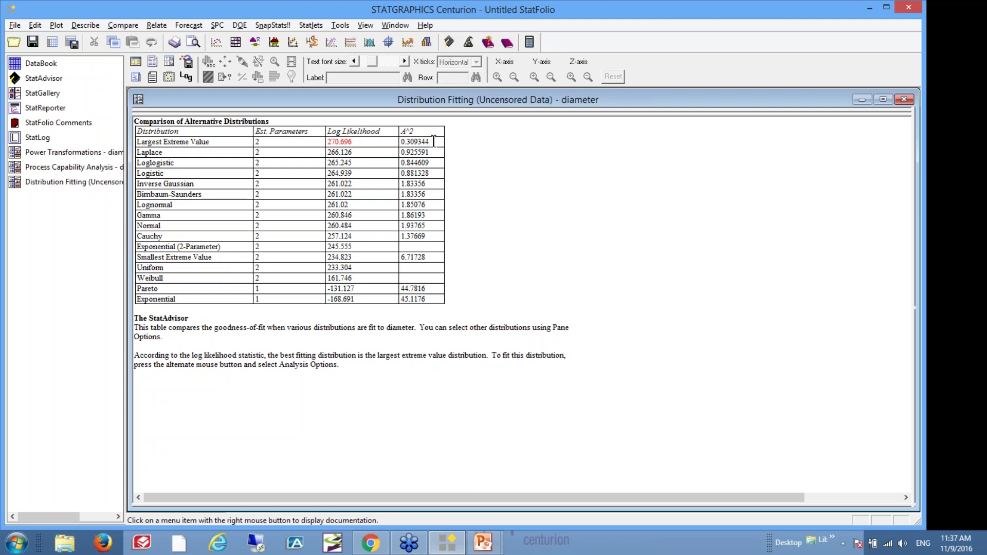
- Add the Largest Extreme Value fit beside Normal on the enlarged diameter histogram and move the legend fully inside the graph
{"action": "double_click", "coordinate": [544, 206]}
{"action": "double_click", "coordinate": [709, 348]}
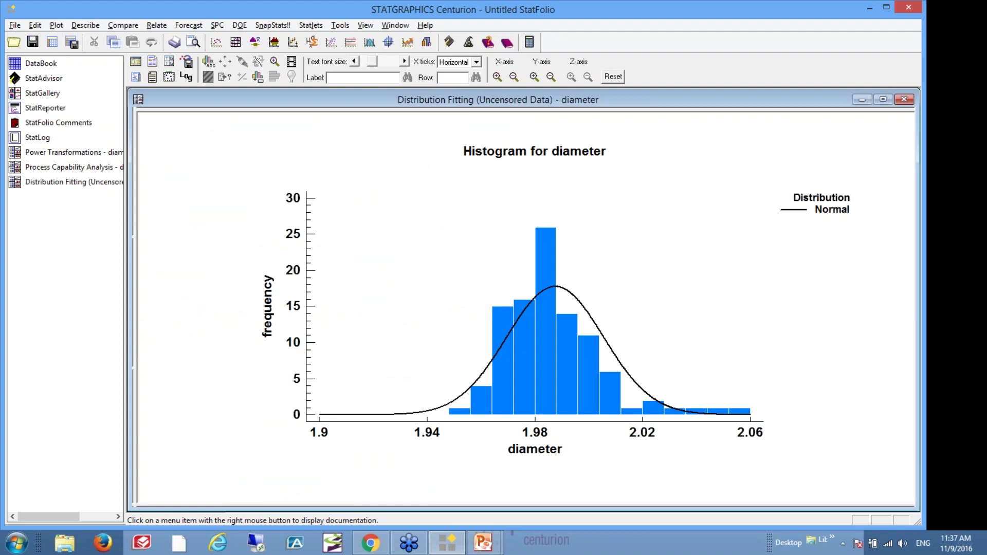
{"action": "right_click", "coordinate": [621, 207]}
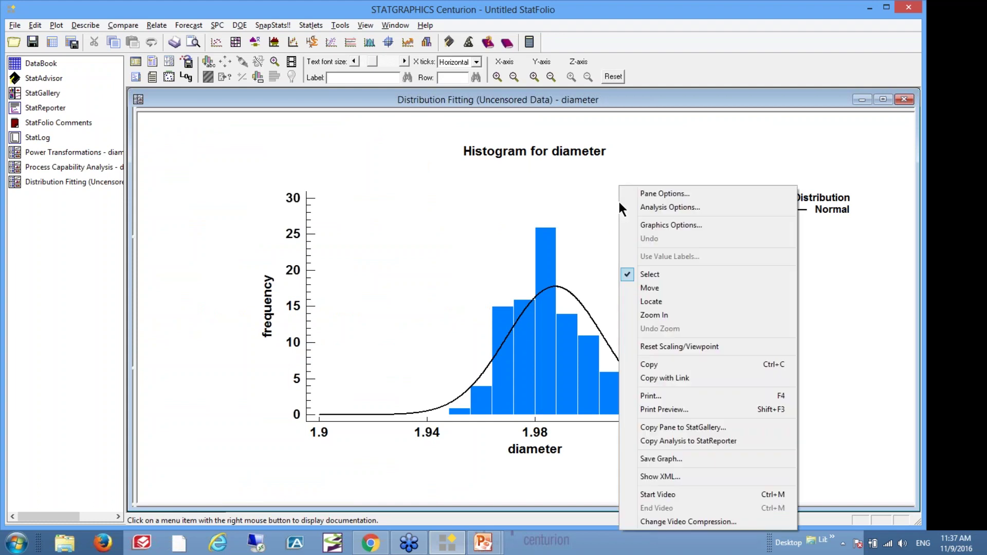
{"action": "left_click", "coordinate": [652, 193]}
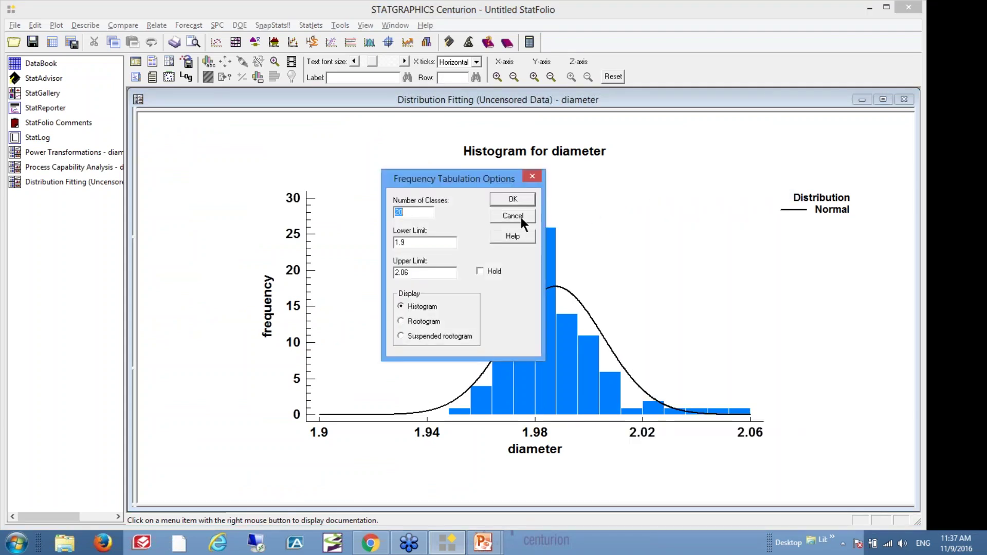
{"action": "left_click", "coordinate": [522, 218]}
{"action": "right_click", "coordinate": [653, 178]}
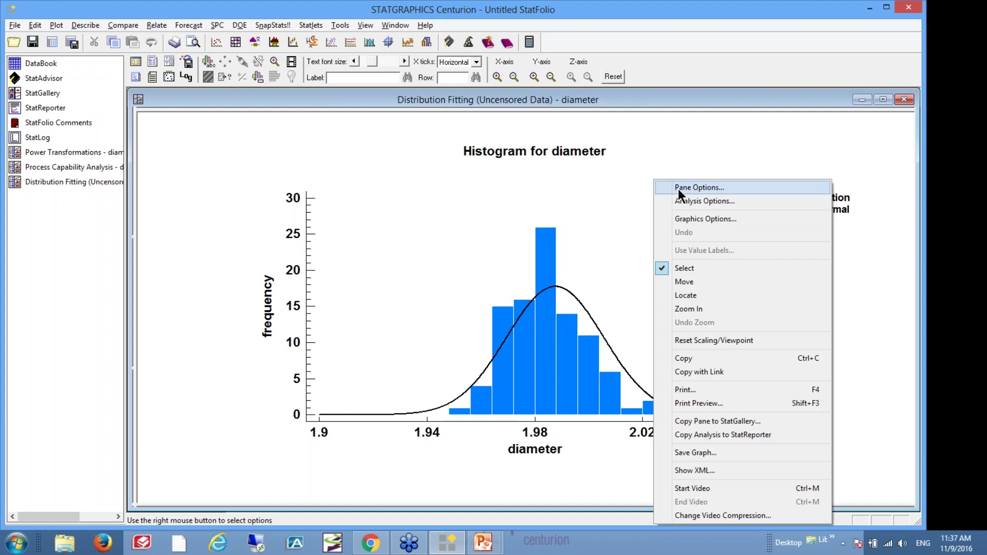
{"action": "left_click", "coordinate": [686, 201]}
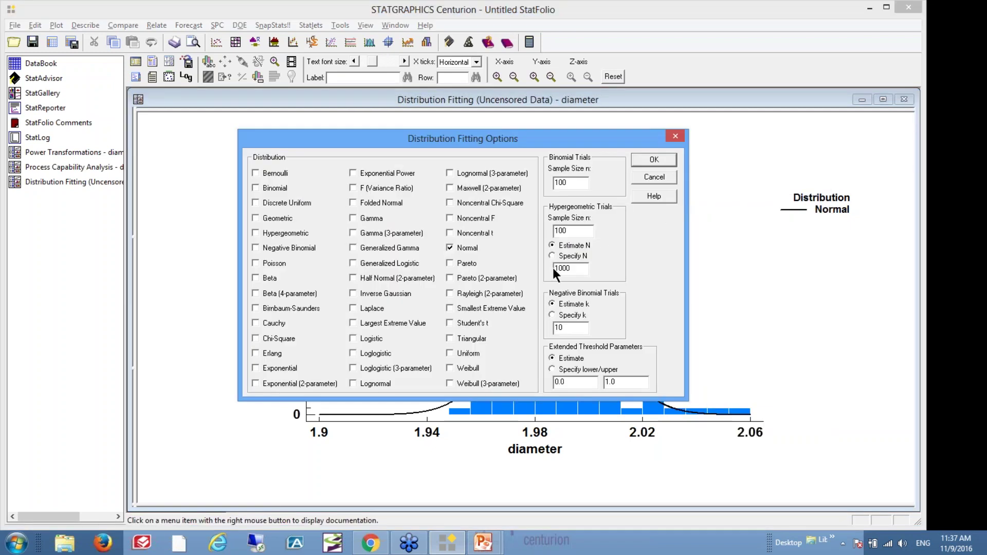
{"action": "left_click", "coordinate": [655, 160]}
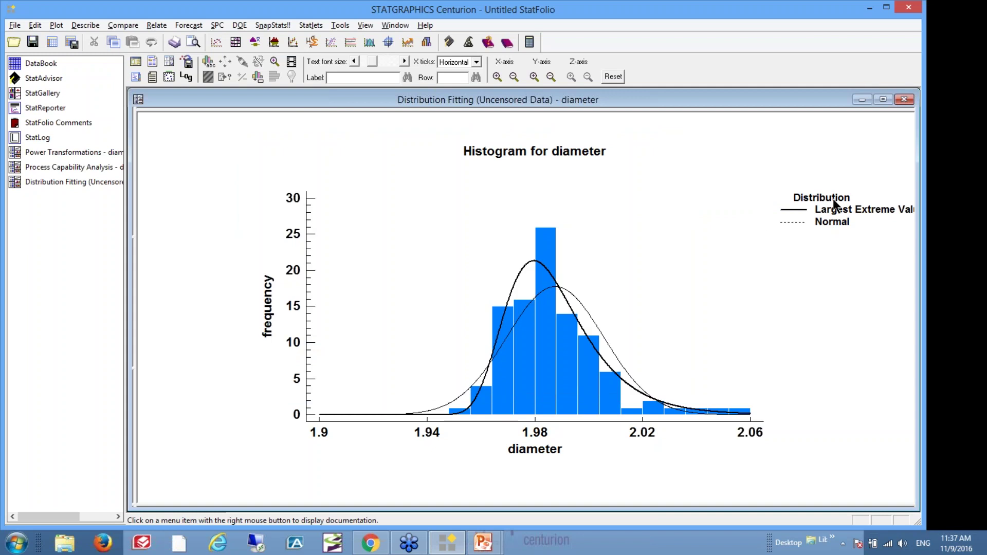
{"action": "left_click", "coordinate": [837, 203]}
{"action": "left_click_drag", "start_coordinate": [836, 203], "coordinate": [751, 203]}
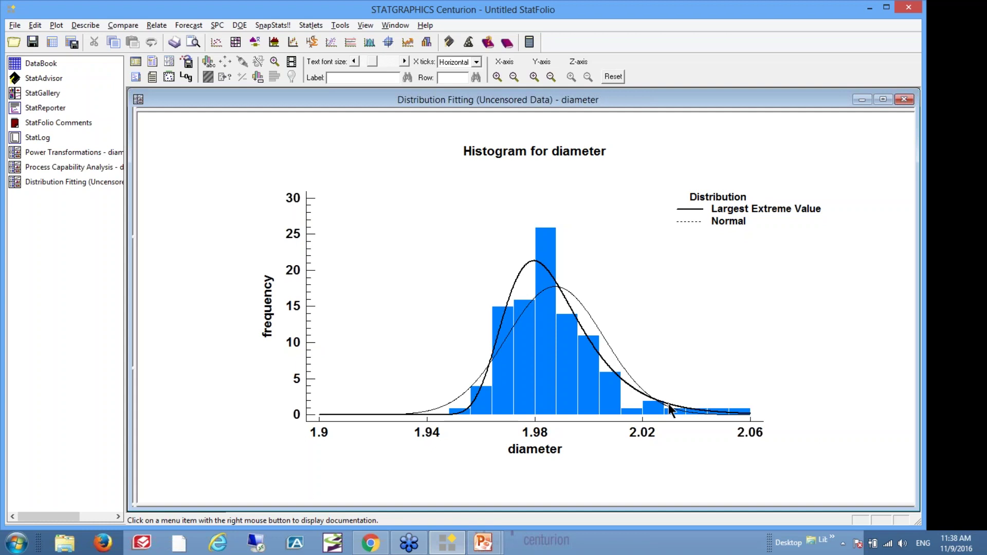
- Switch to the PowerPoint slide show and advance past the fitted distributions to the Goodness-of-Fit slide
{"action": "key", "text": "alt+Tab"}
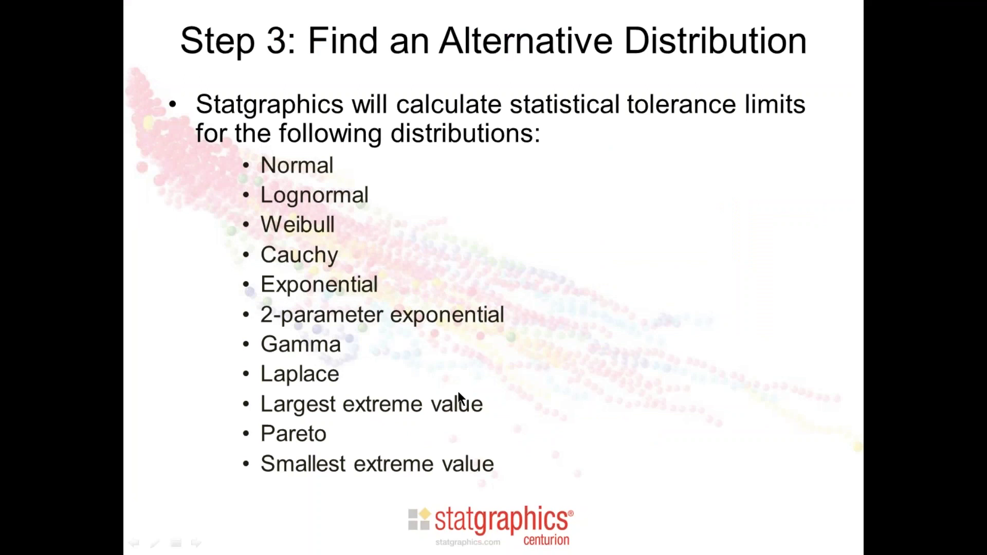
{"action": "left_click", "coordinate": [683, 345]}
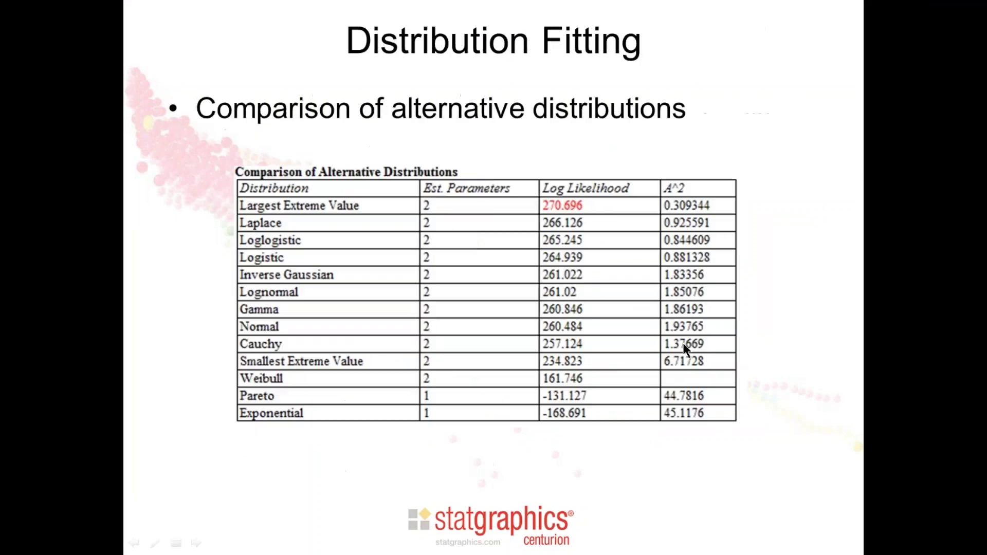
{"action": "left_click", "coordinate": [746, 324]}
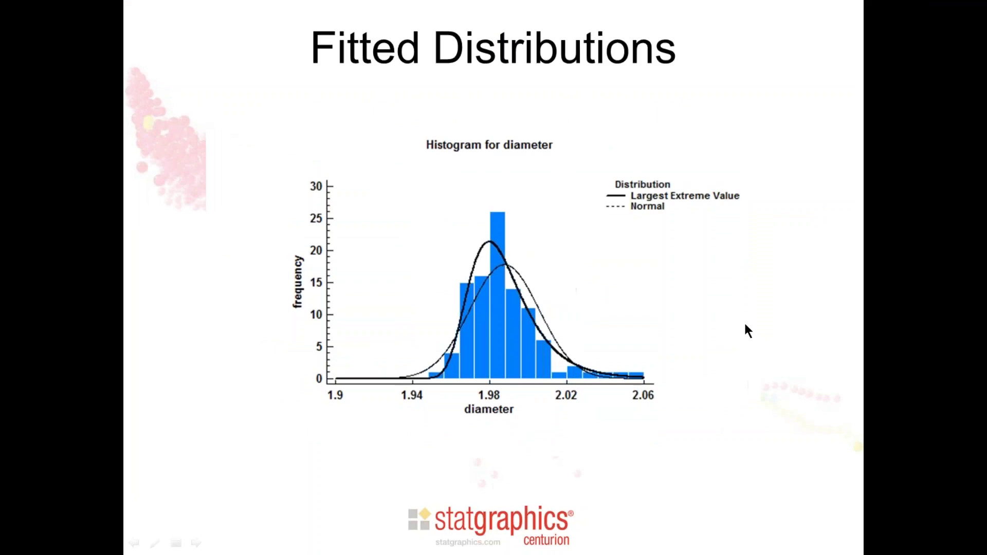
{"action": "left_click", "coordinate": [745, 325]}
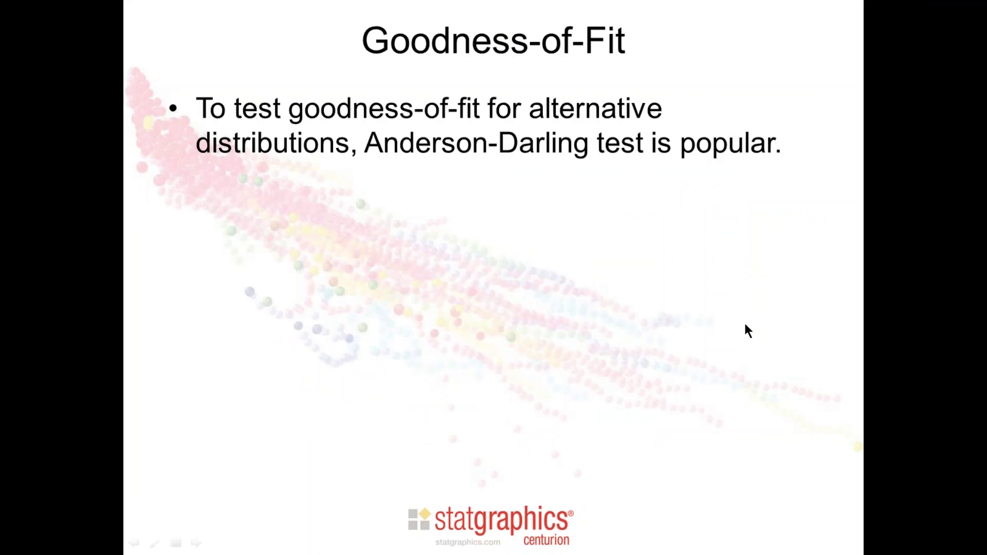
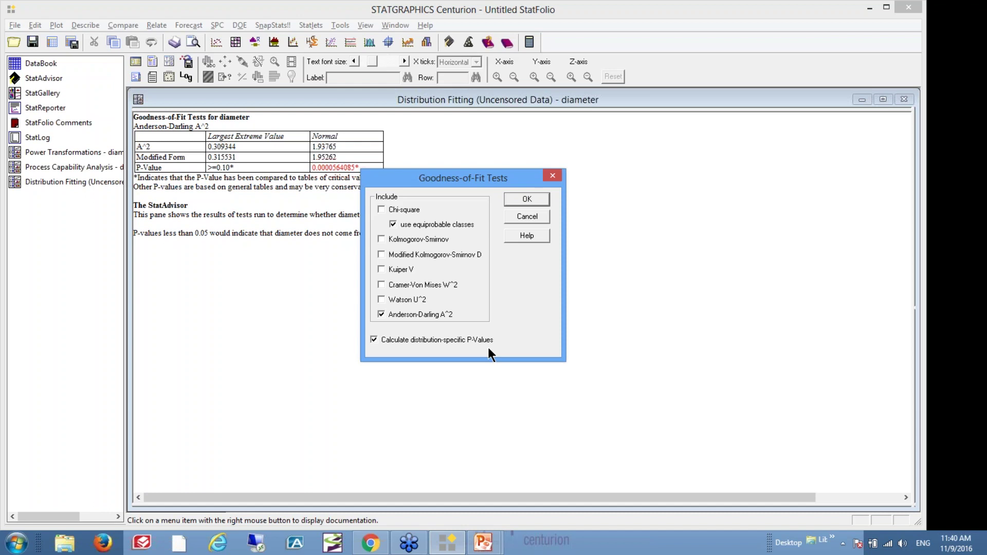
- Dismiss the goodness-of-fit test options and examine the Anderson-Darling statistics for the Largest Extreme Value distribution
{"action": "left_click", "coordinate": [540, 216]}
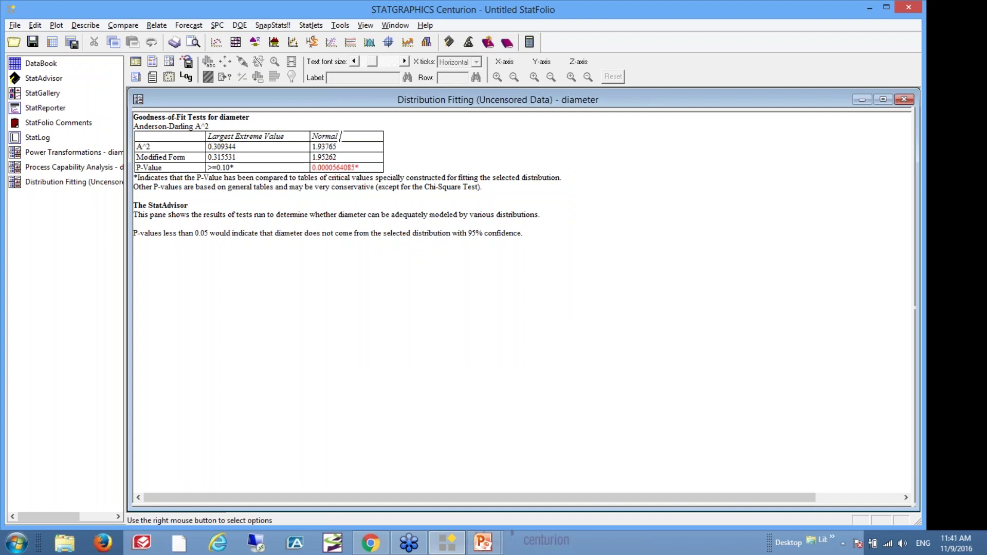
{"action": "left_click", "coordinate": [265, 148]}
{"action": "left_click", "coordinate": [262, 159]}
- Run a new Process Capability Analysis Statlet on diameter with a lower specification limit of 1.9 and an upper limit of 2.1
{"action": "left_click", "coordinate": [312, 24]}
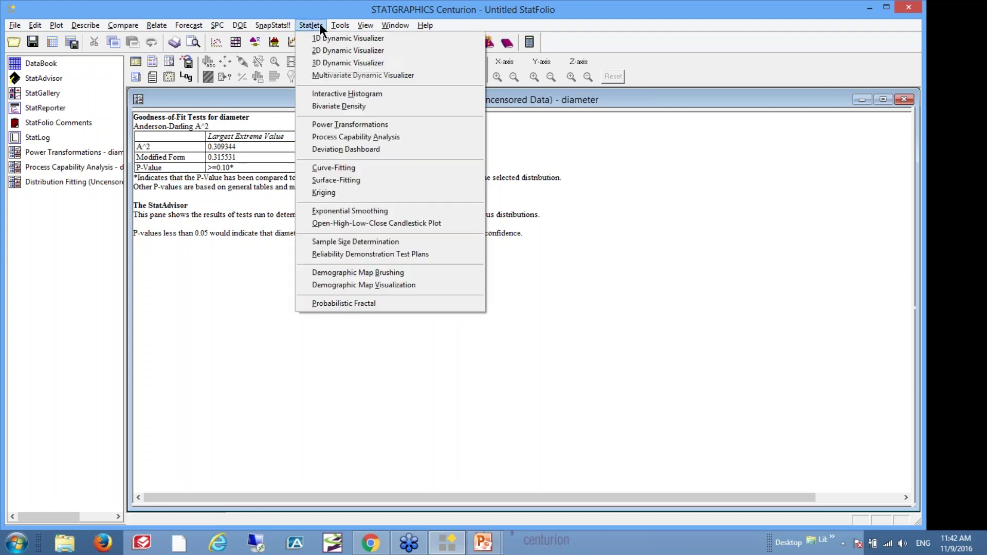
{"action": "left_click", "coordinate": [384, 137]}
{"action": "left_click", "coordinate": [329, 148]}
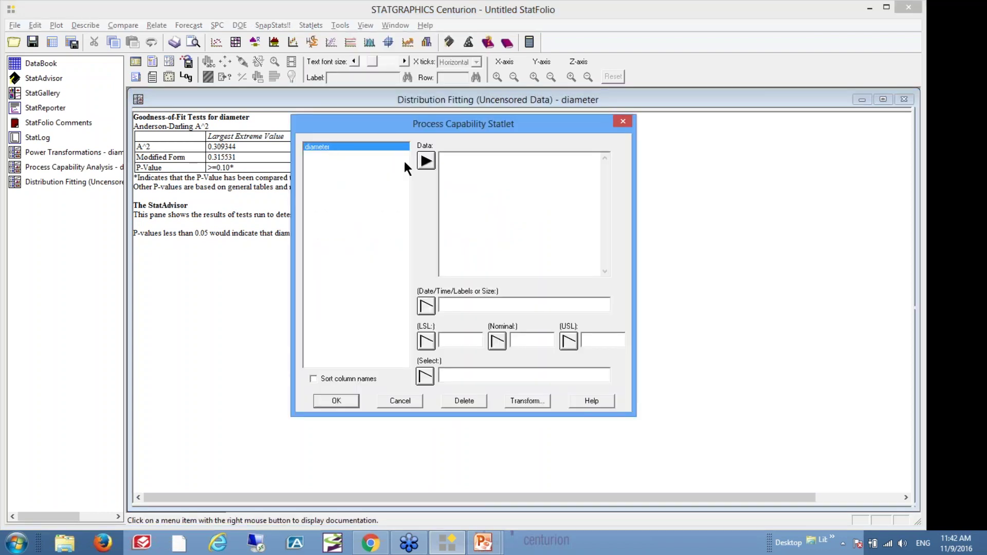
{"action": "left_click", "coordinate": [424, 161]}
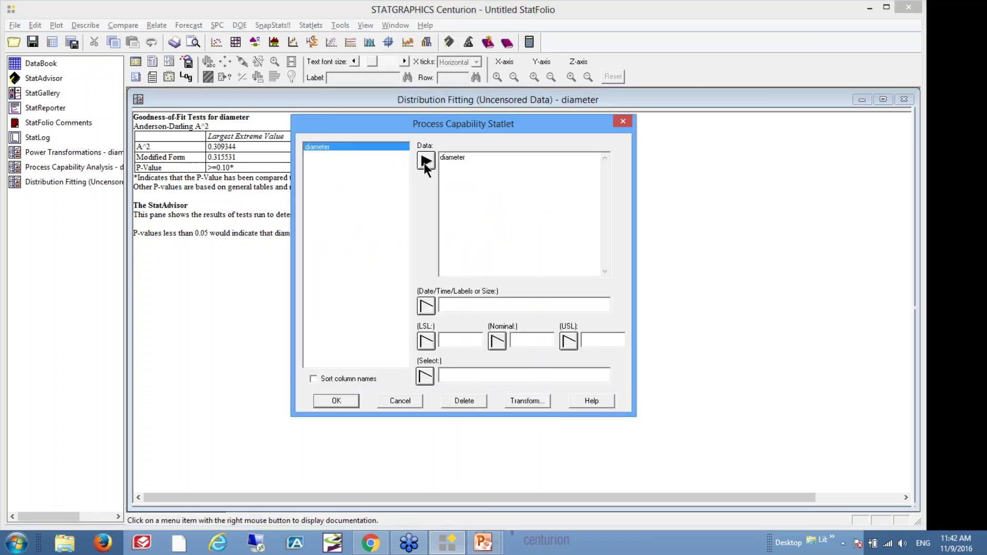
{"action": "left_click", "coordinate": [465, 338]}
{"action": "type", "text": "1.9"}
{"action": "key", "text": "Tab"}
{"action": "key", "text": "Tab"}
{"action": "type", "text": "2.1"}
{"action": "left_click", "coordinate": [353, 400]}
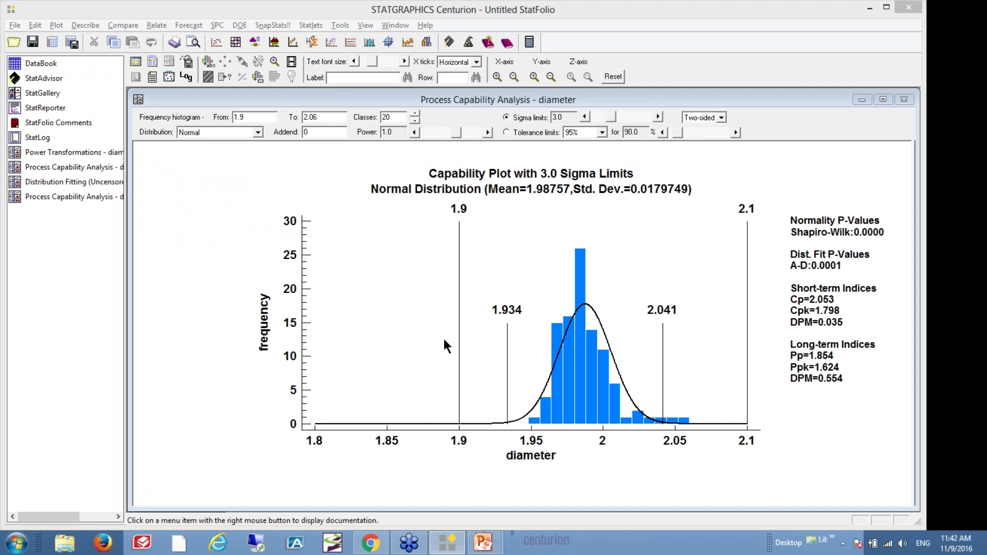
- Change the fitted distribution on the diameter capability plot to Largest Extreme Value
{"action": "left_click", "coordinate": [258, 133]}
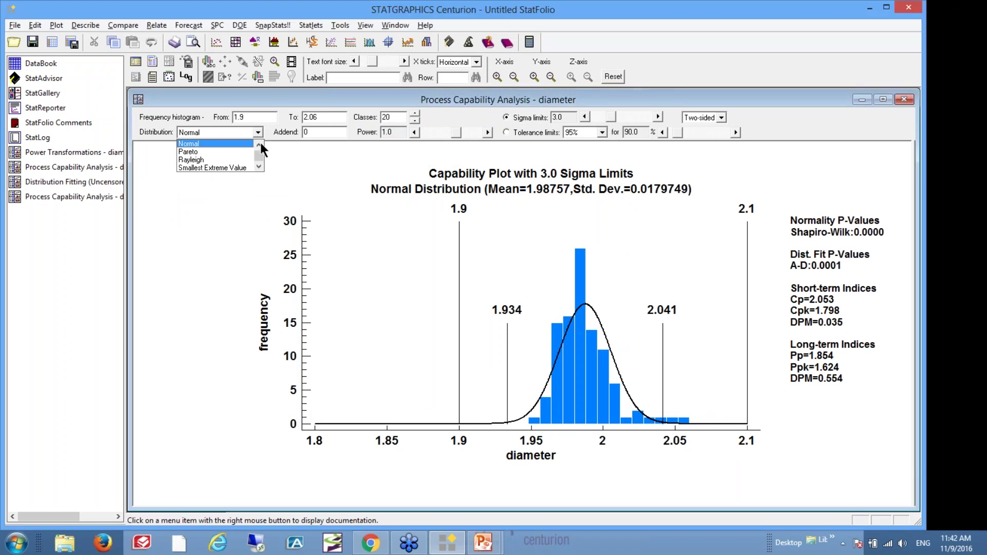
{"action": "left_click", "coordinate": [259, 144]}
{"action": "left_click", "coordinate": [259, 144]}
{"action": "left_click", "coordinate": [258, 145]}
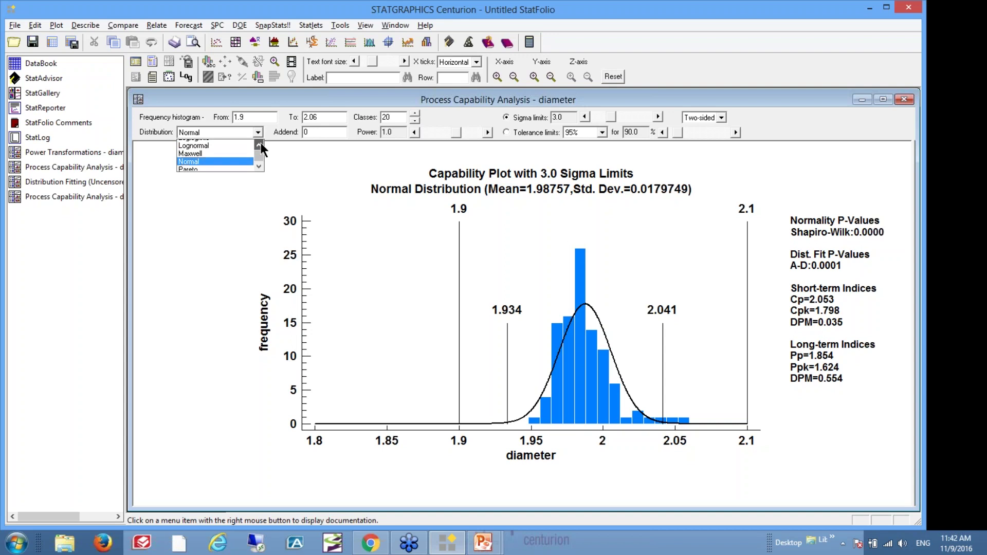
{"action": "left_click", "coordinate": [259, 145]}
{"action": "left_click", "coordinate": [259, 144]}
{"action": "left_click", "coordinate": [258, 145]}
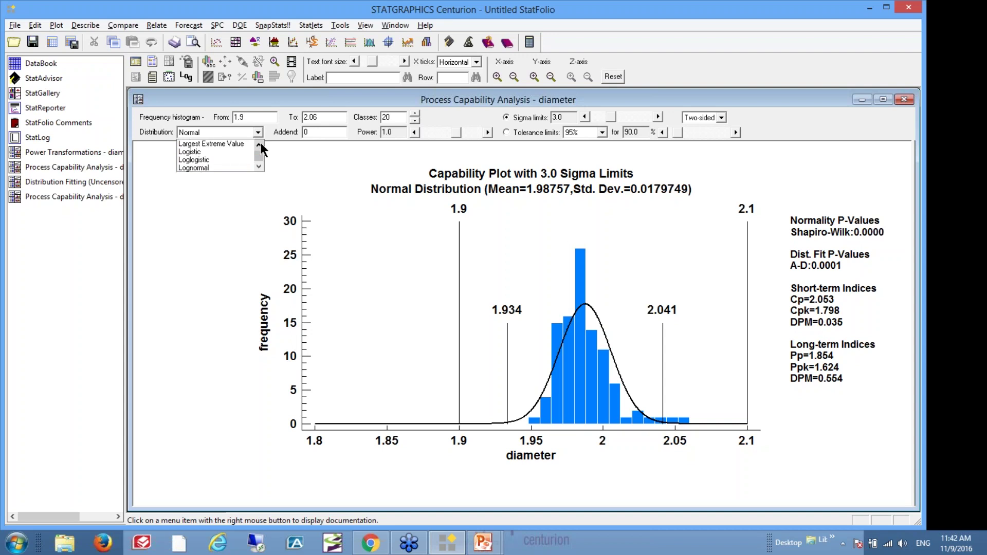
{"action": "left_click", "coordinate": [247, 145]}
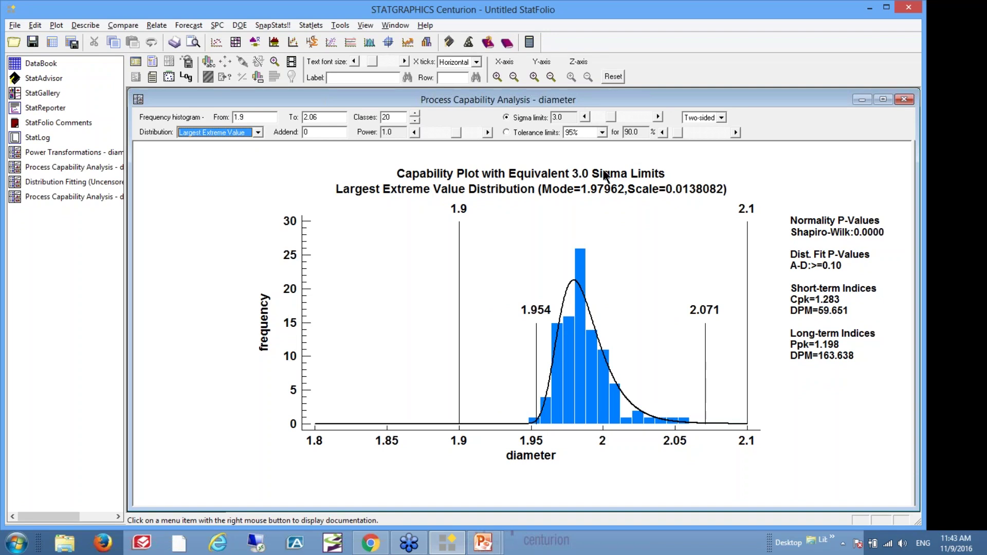
- Display two-sided tolerance limits on the capability plot instead of sigma limits, with 95% confidence for 99.0% of the population
{"action": "left_click", "coordinate": [507, 133]}
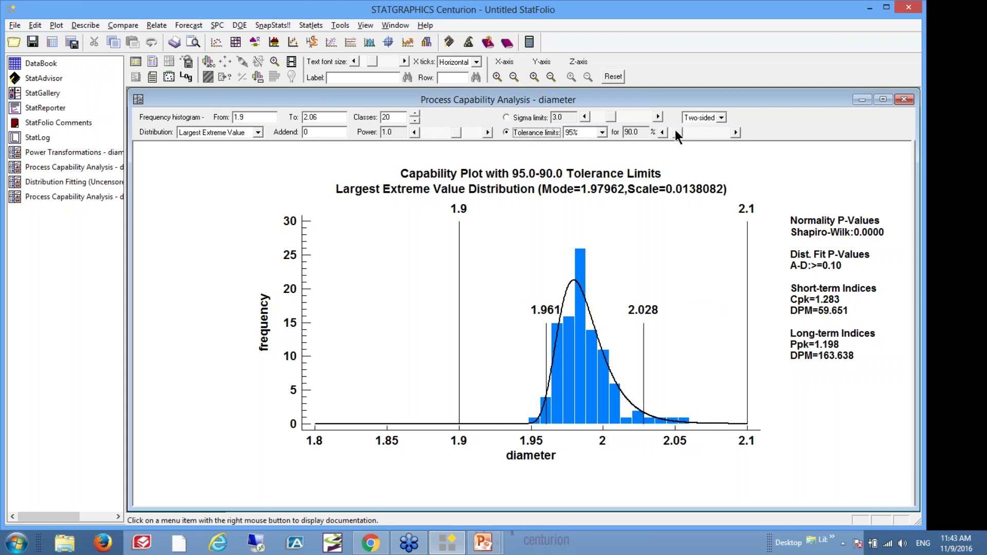
{"action": "left_click_drag", "start_coordinate": [677, 129], "coordinate": [707, 137]}
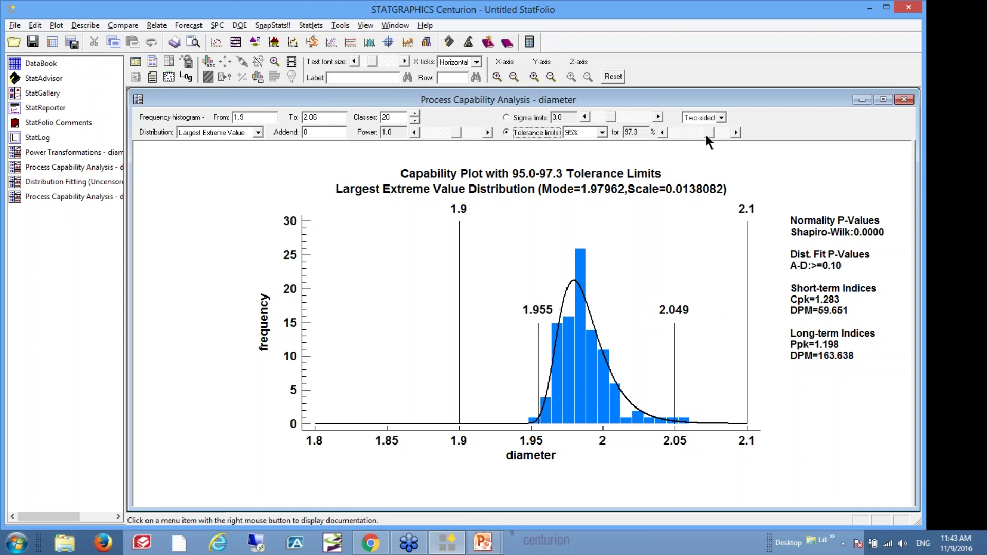
{"action": "left_click_drag", "start_coordinate": [705, 135], "coordinate": [711, 133]}
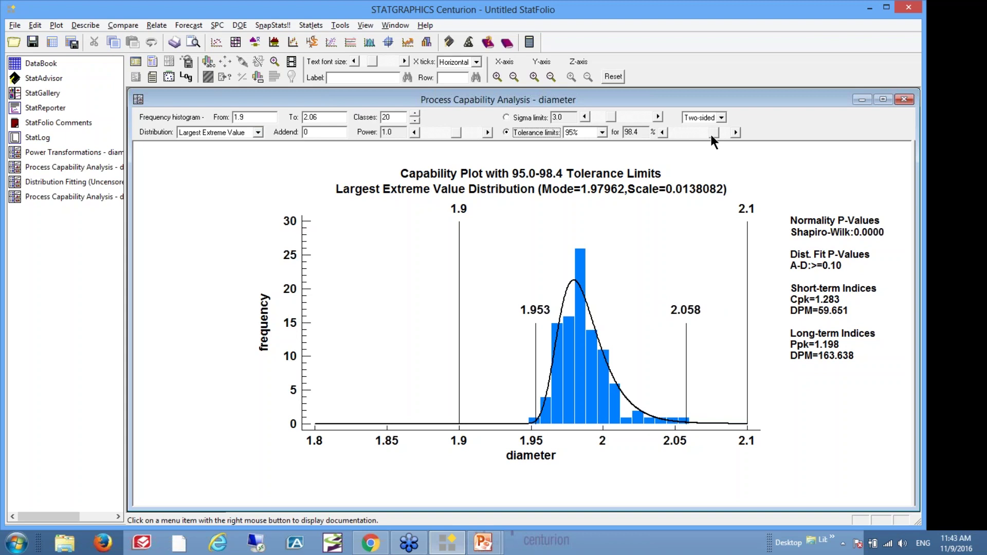
{"action": "left_click", "coordinate": [736, 132]}
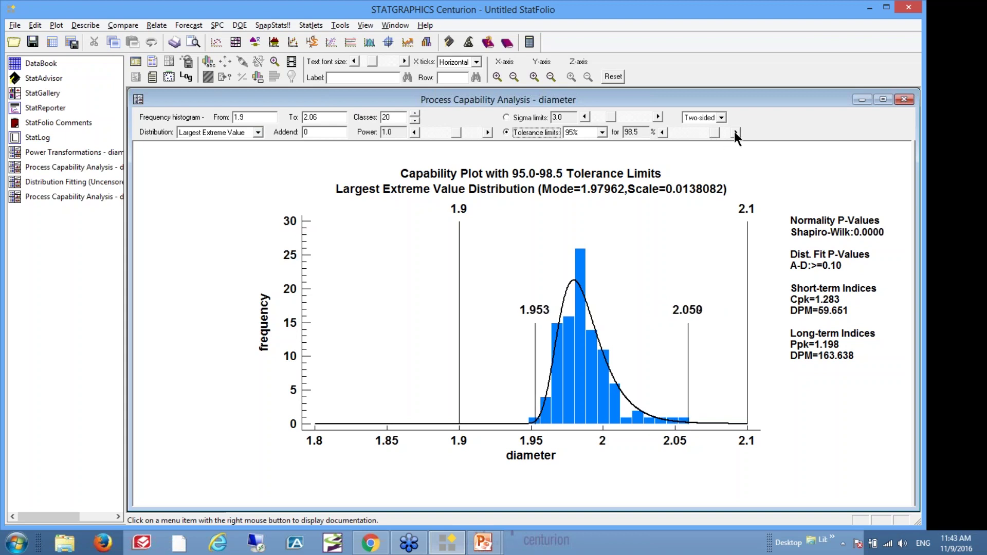
{"action": "left_click", "coordinate": [736, 132]}
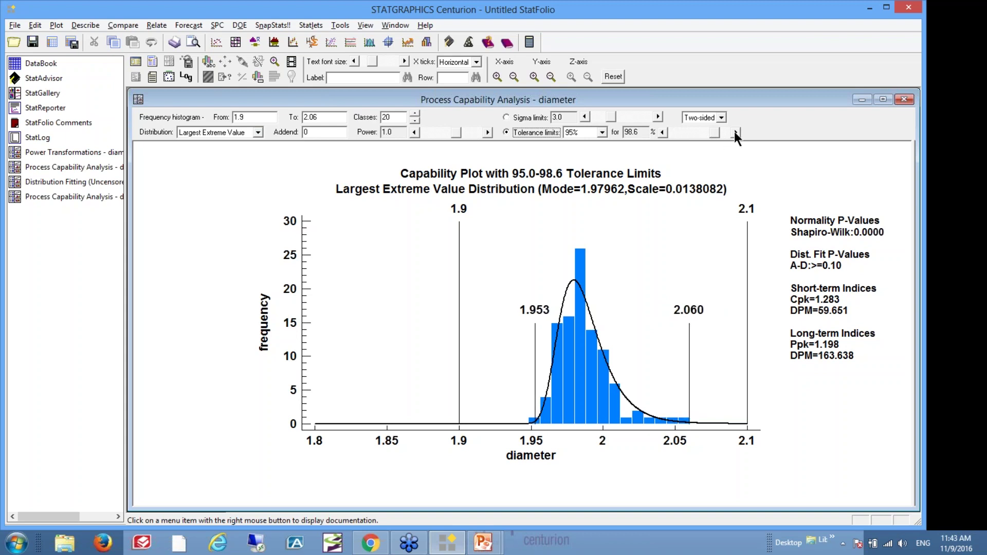
{"action": "left_click", "coordinate": [736, 133]}
{"action": "left_click", "coordinate": [736, 132]}
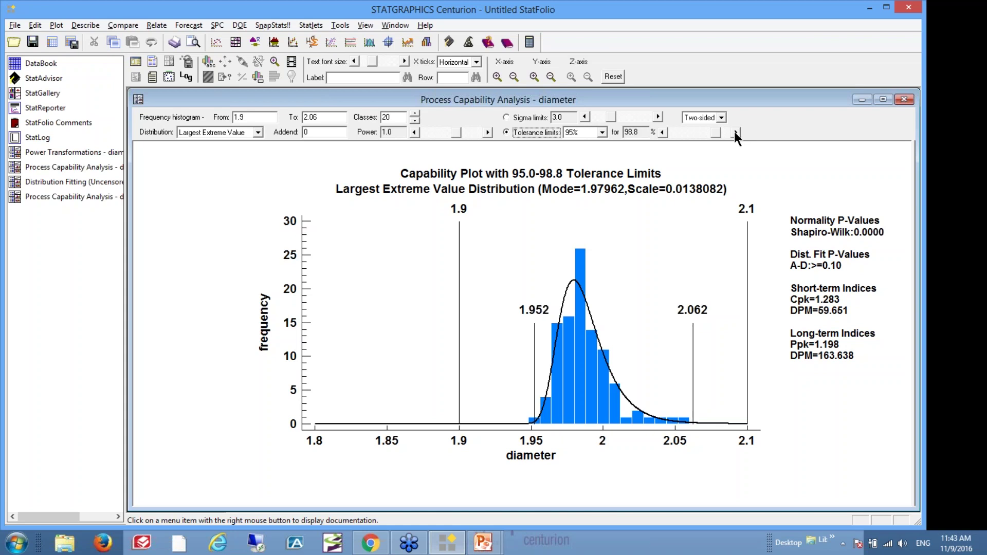
{"action": "left_click", "coordinate": [736, 132]}
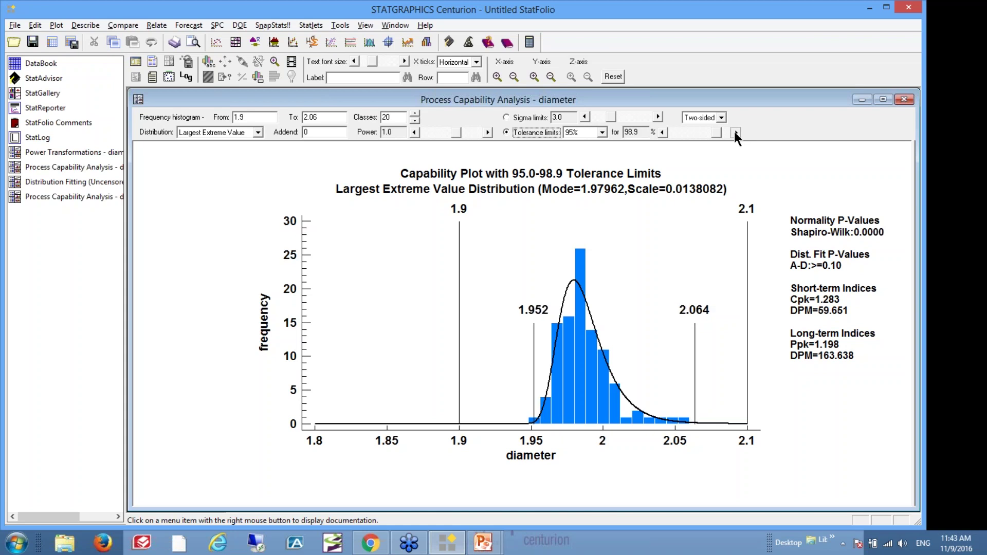
{"action": "left_click", "coordinate": [736, 132]}
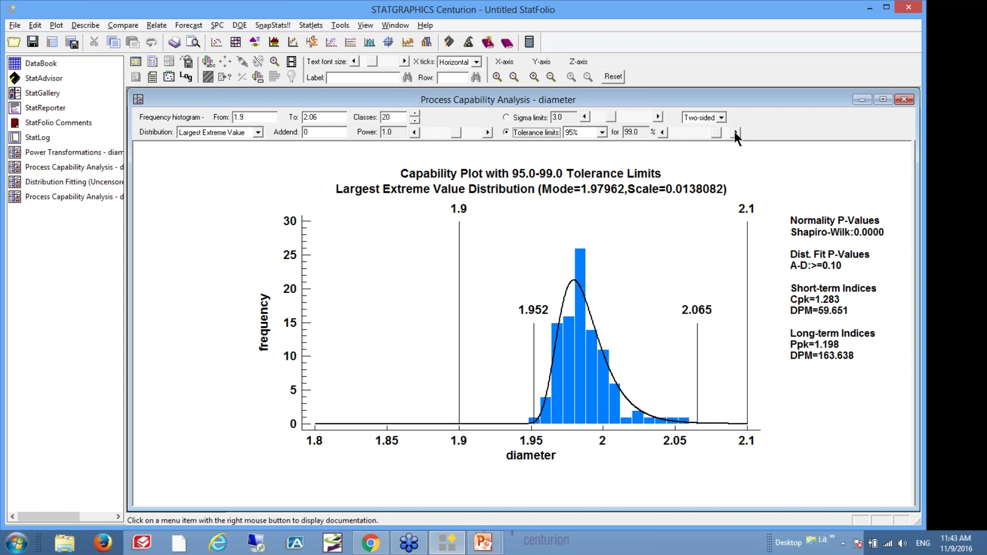